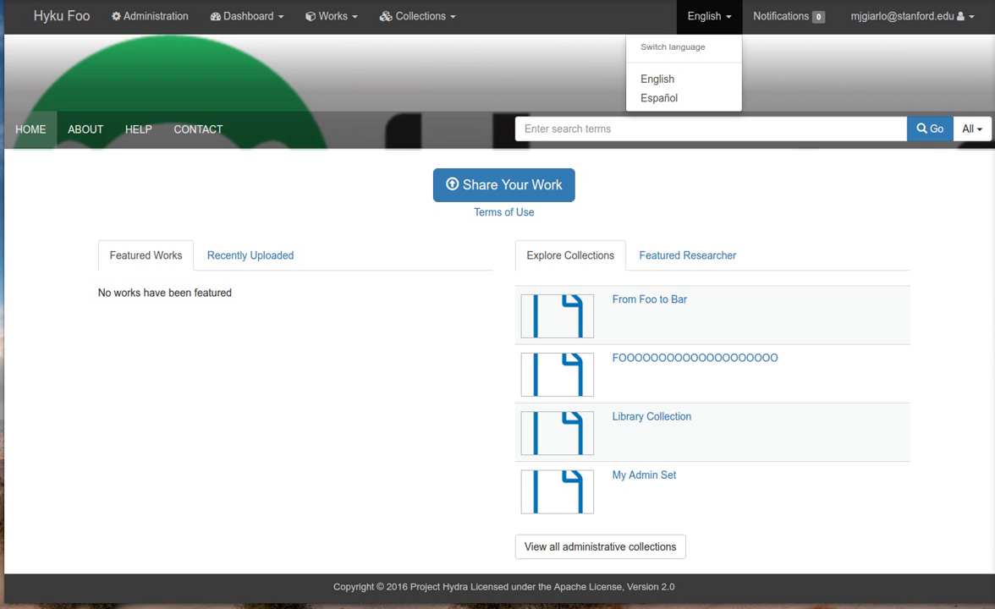
# Open the form for adding a new Generic Work and return to the home page.
pyautogui.click(668, 19)
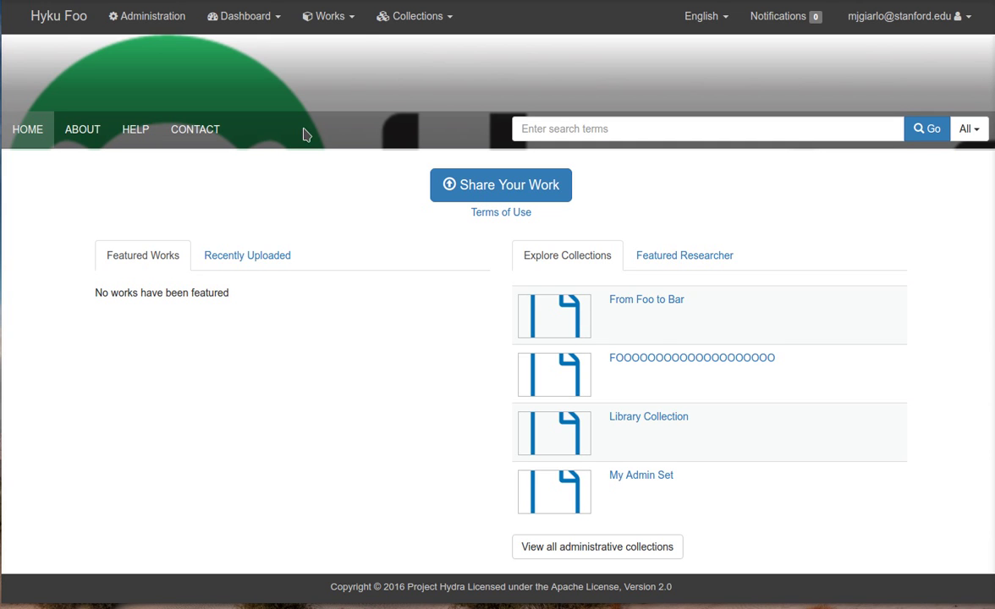
pyautogui.click(341, 21)
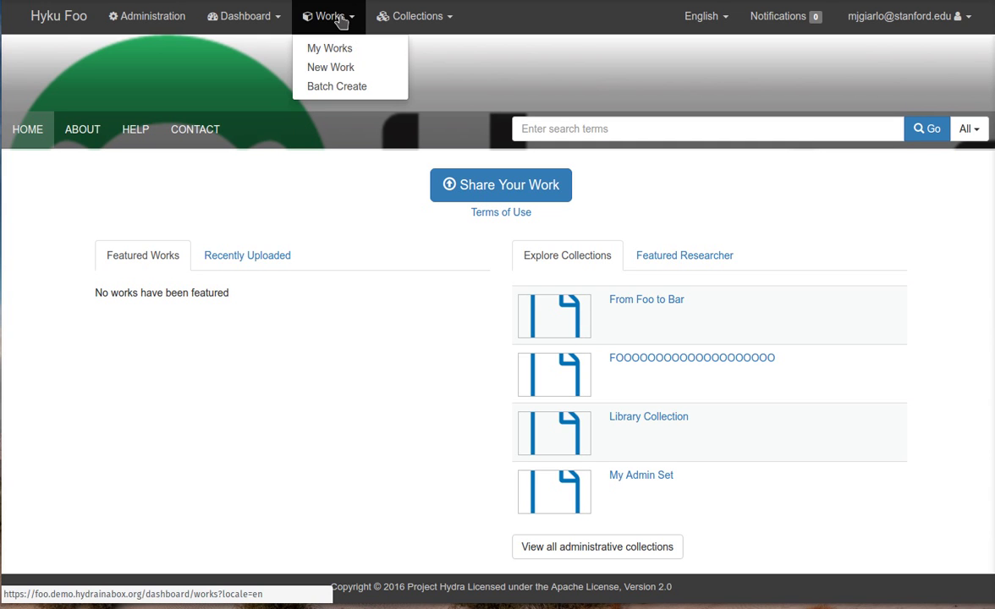
pyautogui.click(338, 71)
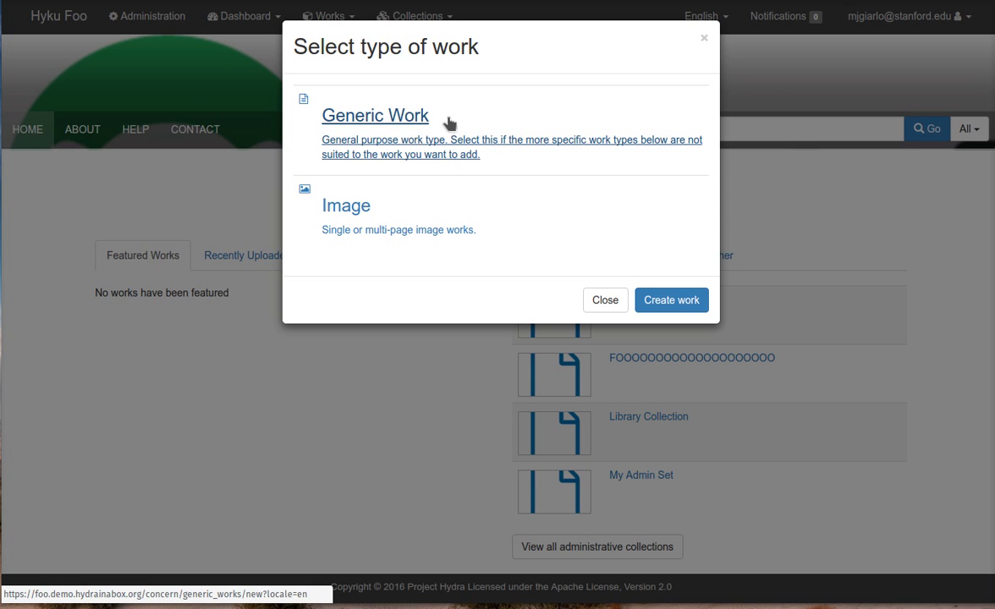
pyautogui.click(410, 119)
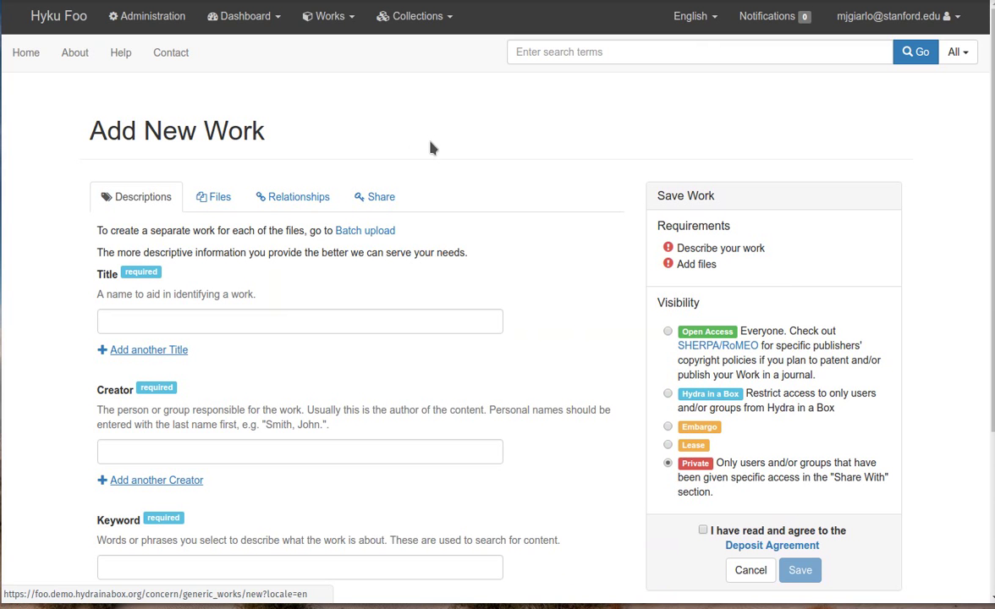
pyautogui.click(76, 18)
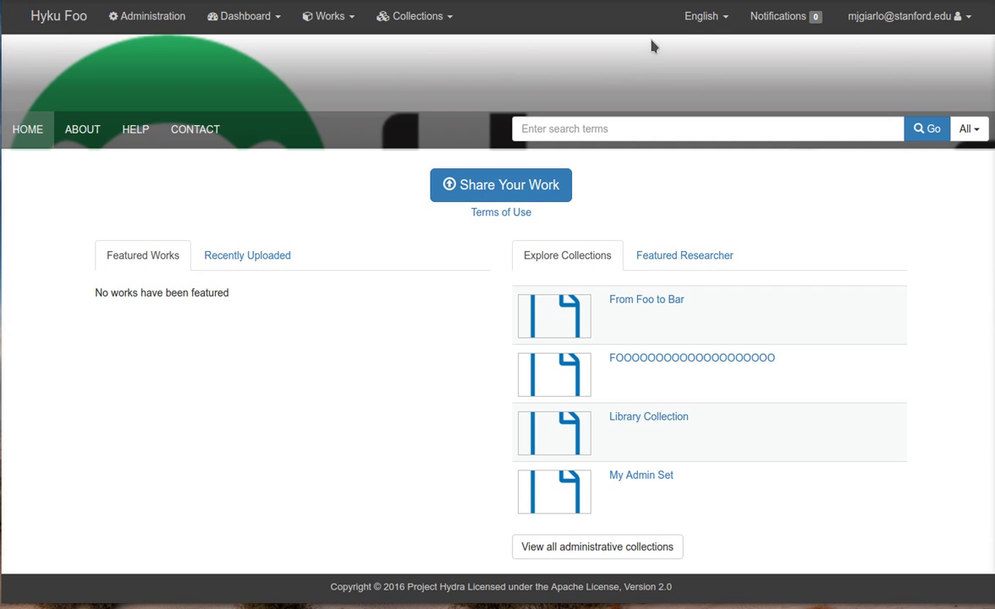
# Switch the interface language to Español and back to English.
pyautogui.click(717, 19)
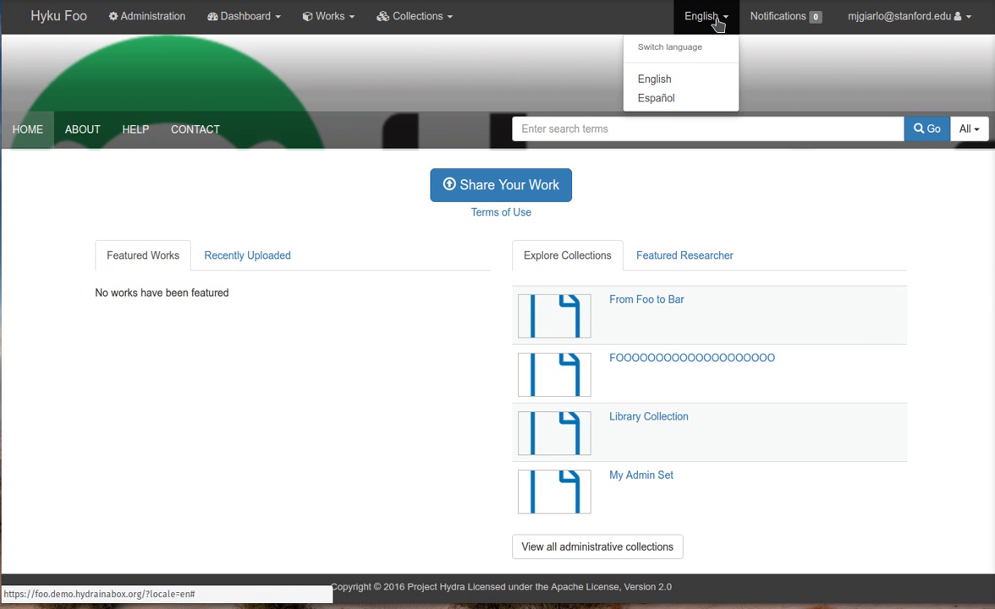
pyautogui.click(666, 99)
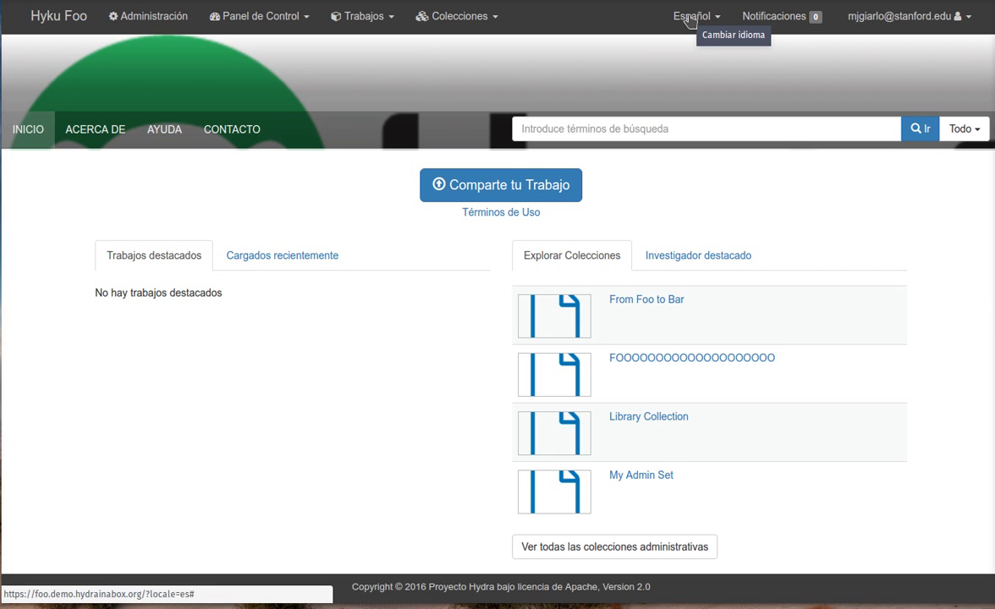
pyautogui.click(690, 17)
pyautogui.click(667, 83)
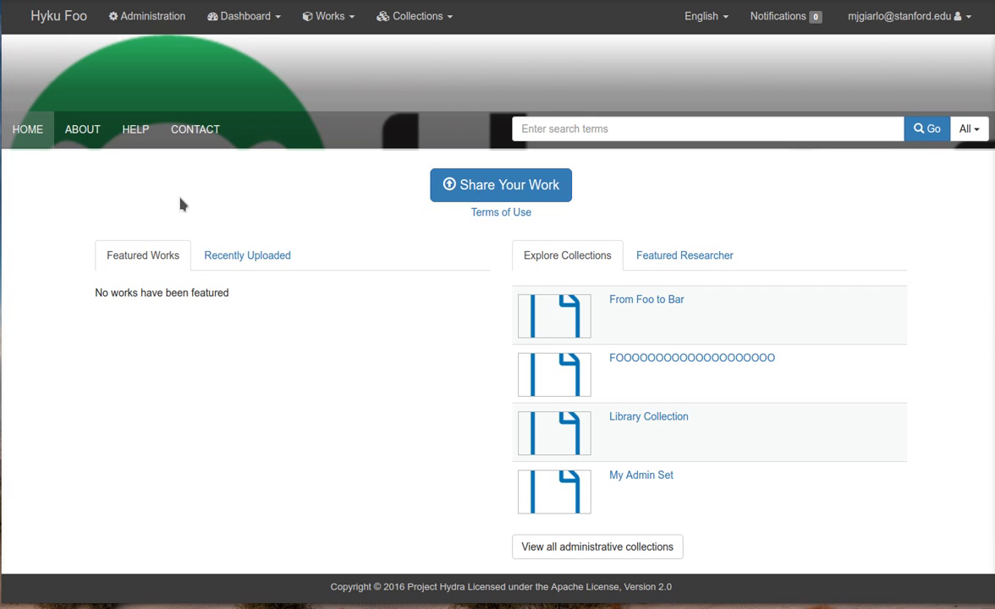
# Open the Administration area and turn off the Do Not Disturb blocker covering the page.
pyautogui.click(150, 24)
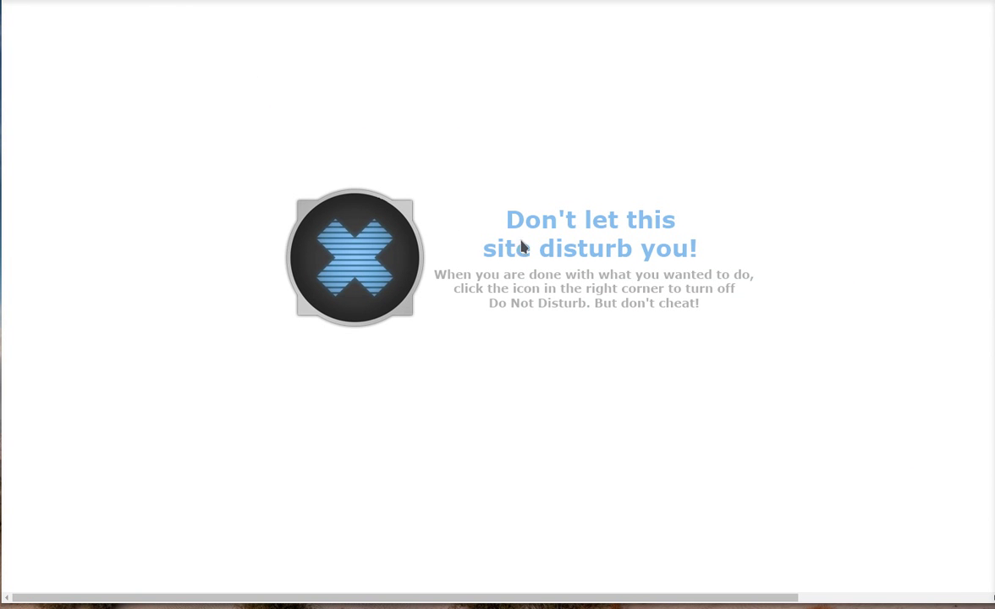
pyautogui.moveTo(939, 2)
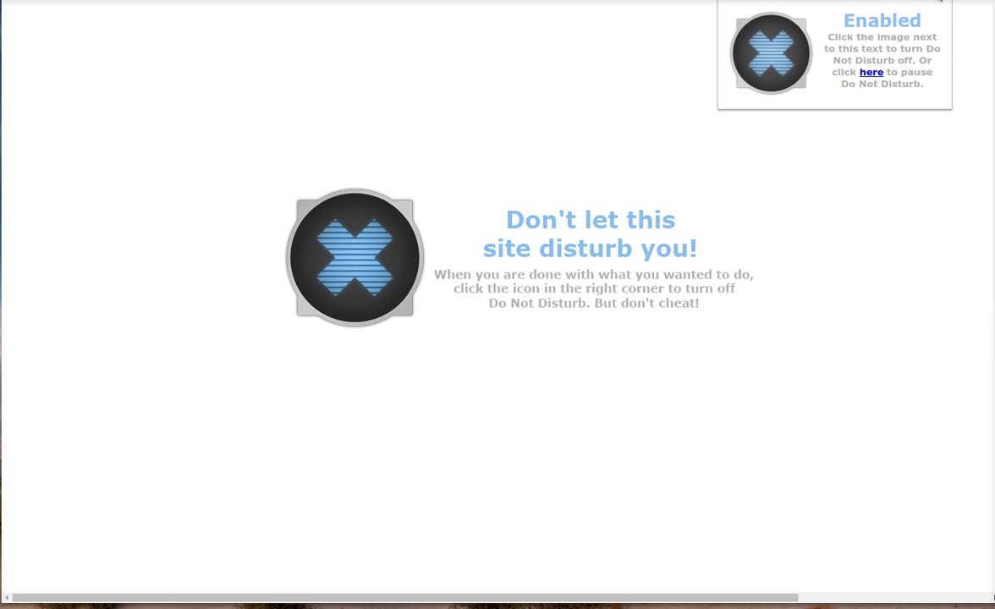
pyautogui.click(768, 56)
pyautogui.click(768, 57)
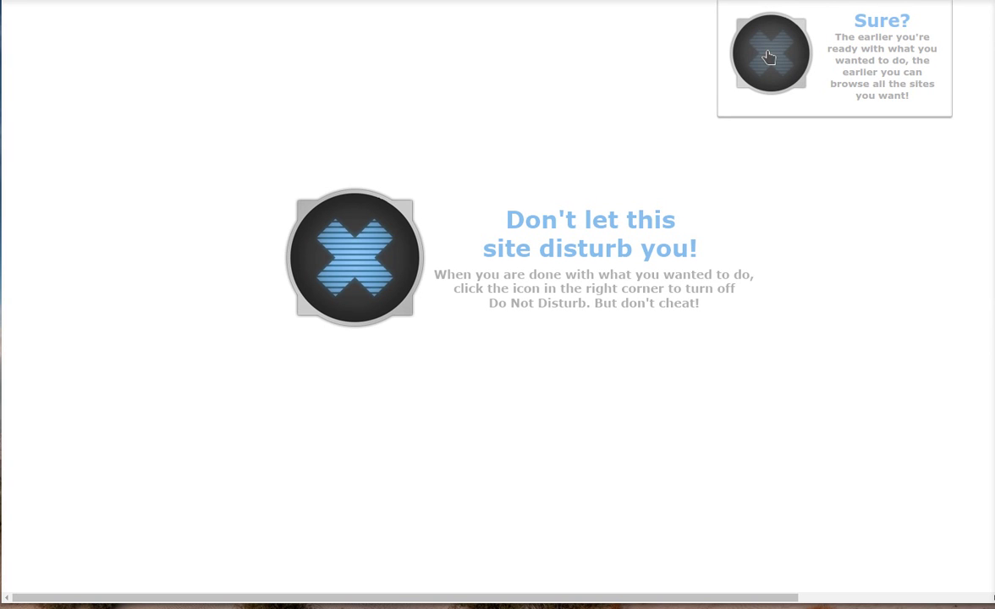
pyautogui.click(768, 57)
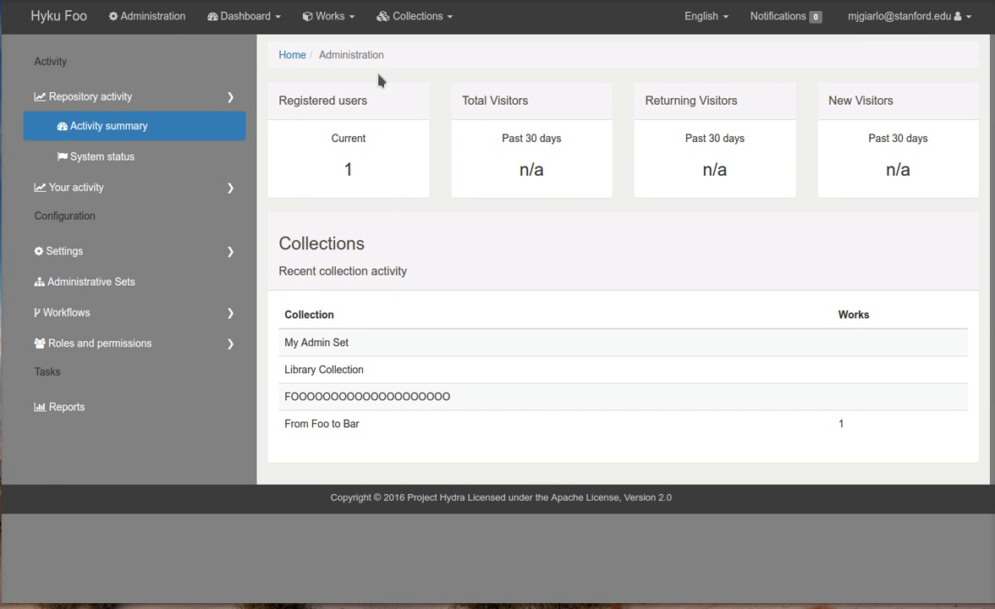
# Open the Content Blocks settings and review the Announcement Text, Marketing Text, Featured Researcher and About Page editors.
pyautogui.click(134, 253)
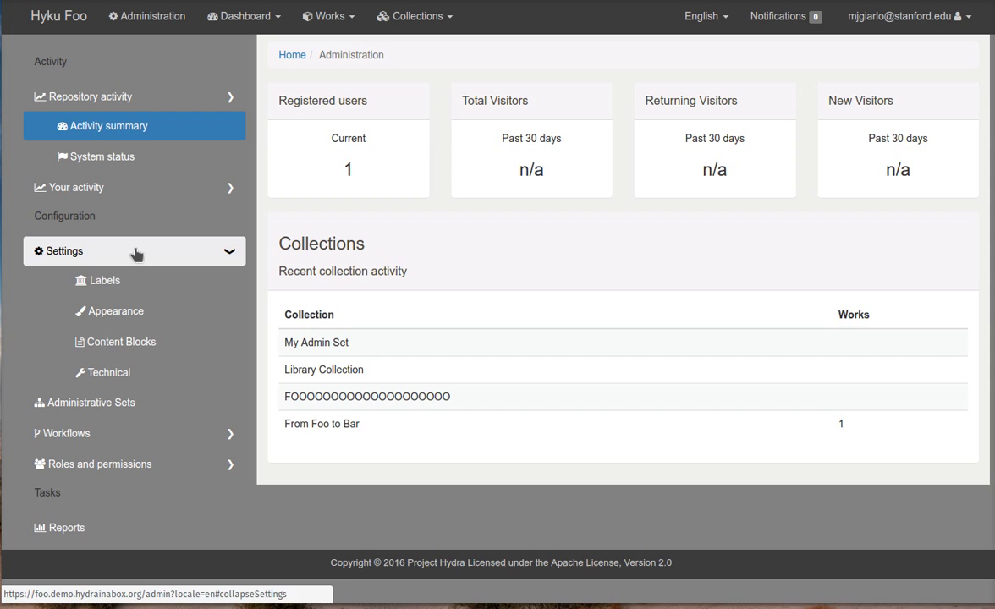
pyautogui.click(144, 341)
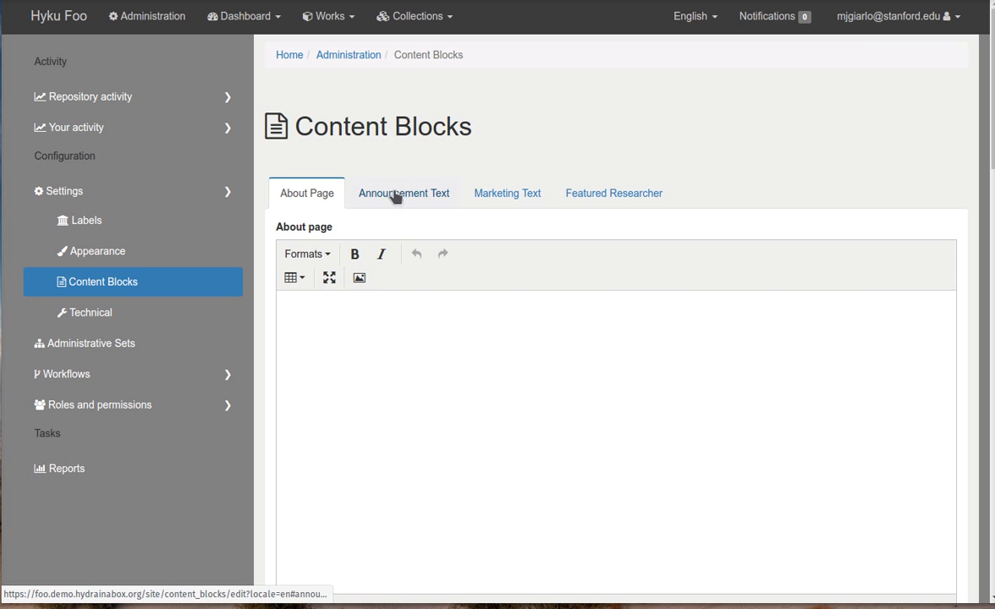
pyautogui.click(395, 194)
pyautogui.click(511, 195)
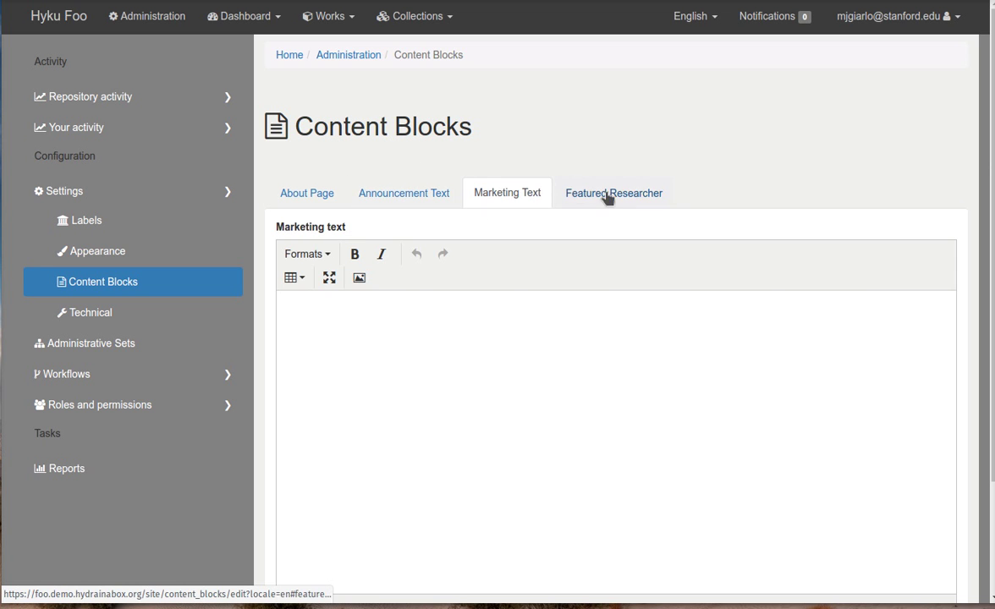
pyautogui.click(606, 194)
pyautogui.click(506, 198)
pyautogui.click(377, 200)
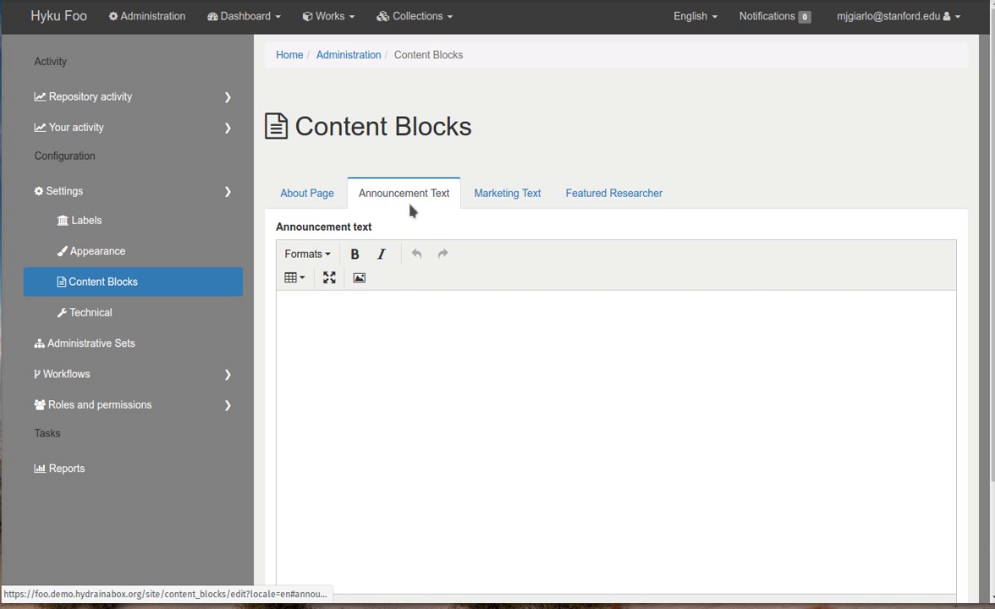
pyautogui.scroll(-3, 451, 246)
pyautogui.scroll(3, 451, 246)
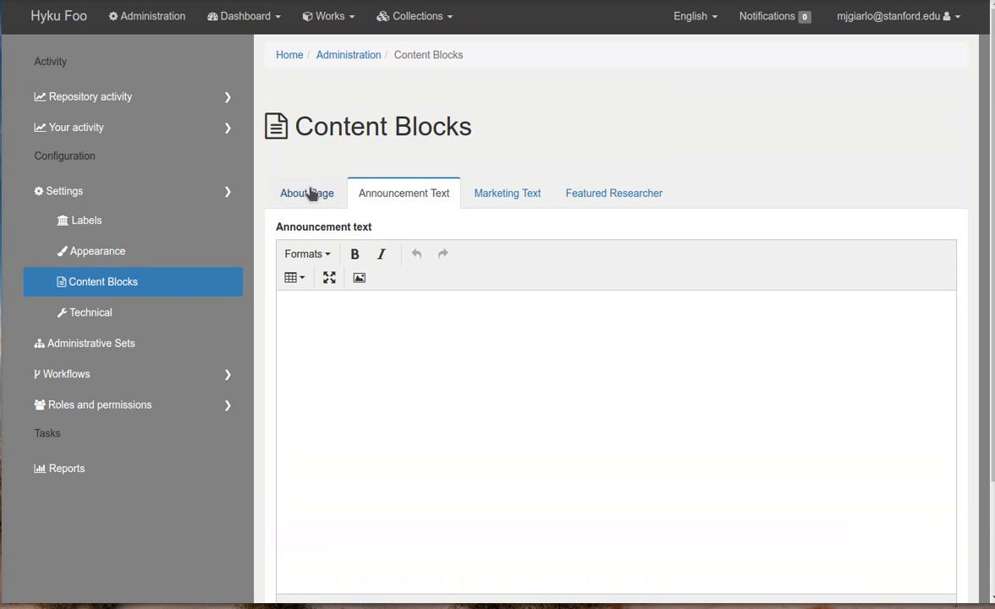
pyautogui.click(310, 193)
pyautogui.scroll(-3, 473, 269)
pyautogui.scroll(3, 469, 265)
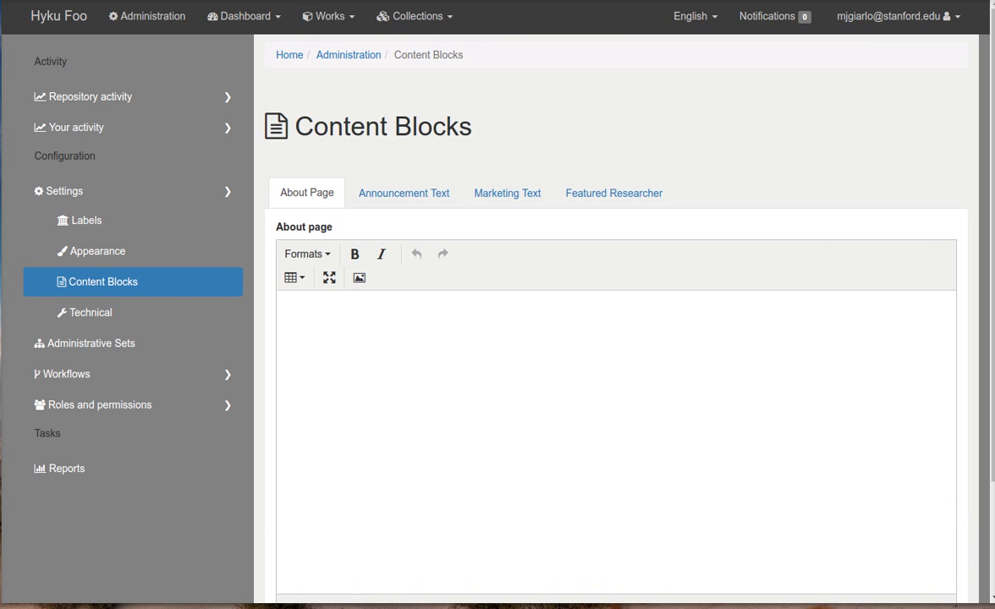
# View the Technical feature settings and the System status of the repository's services.
pyautogui.click(100, 313)
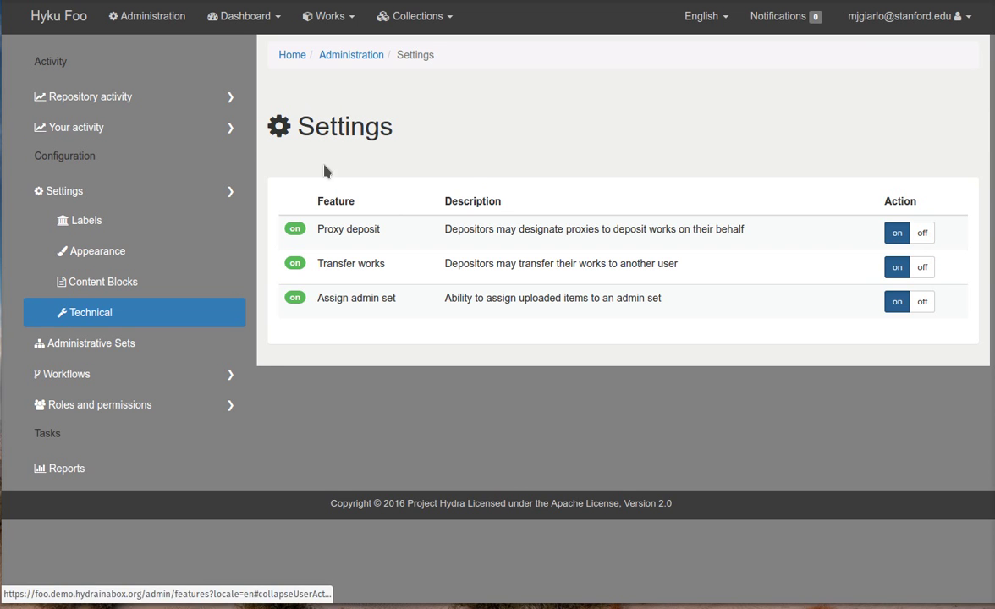
pyautogui.click(135, 98)
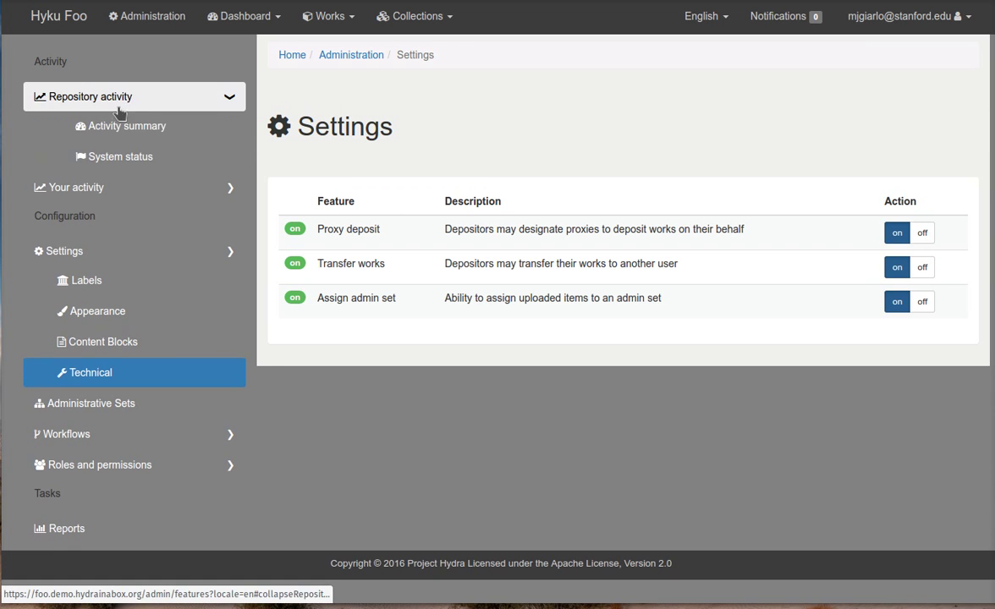
pyautogui.click(121, 156)
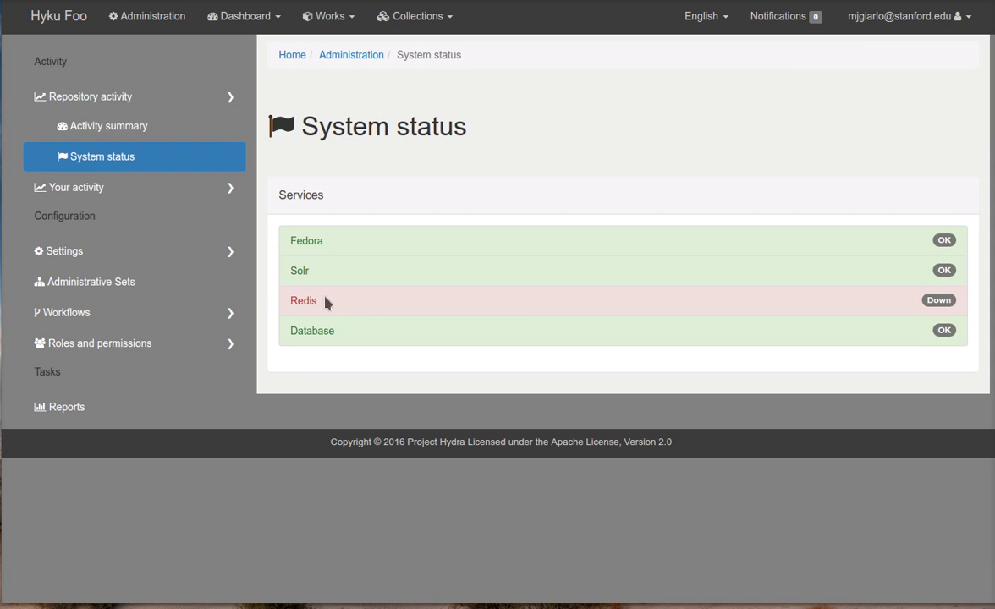
# Replace the site's banner image with obnoxious_clown.jpg in the Appearance settings, save, and view it on the home page.
pyautogui.click(159, 258)
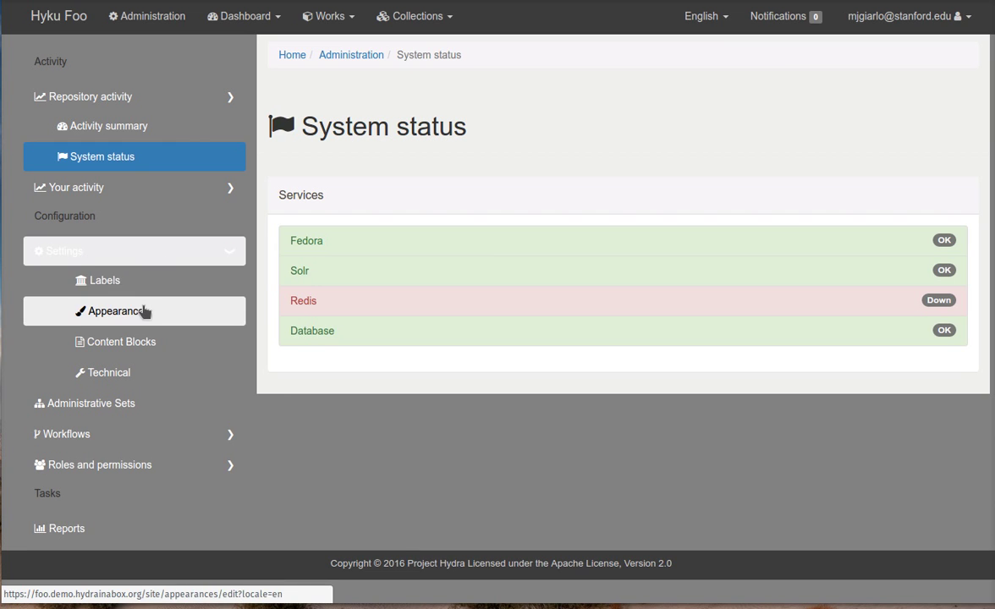
pyautogui.click(74, 20)
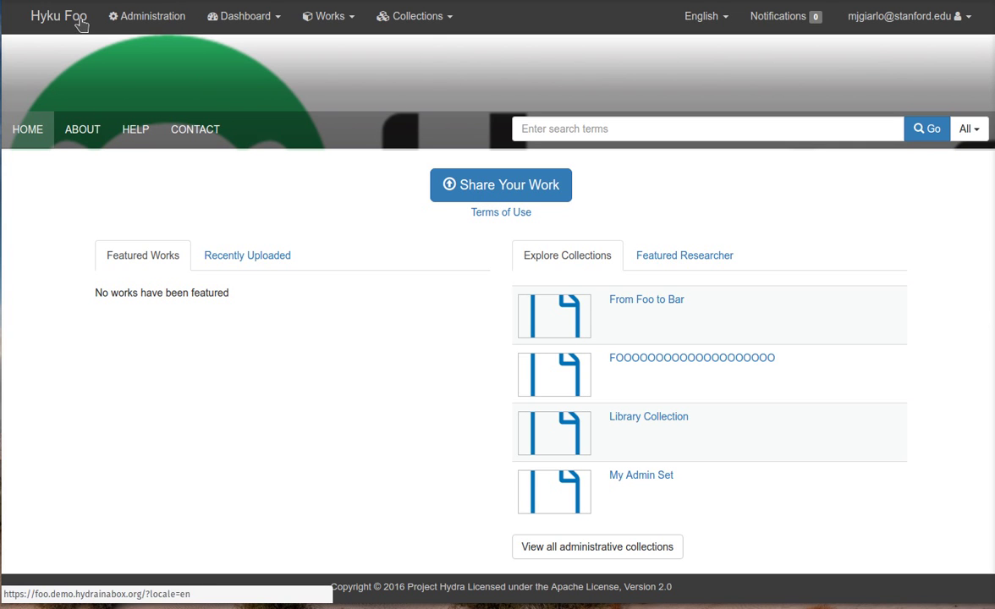
pyautogui.click(125, 21)
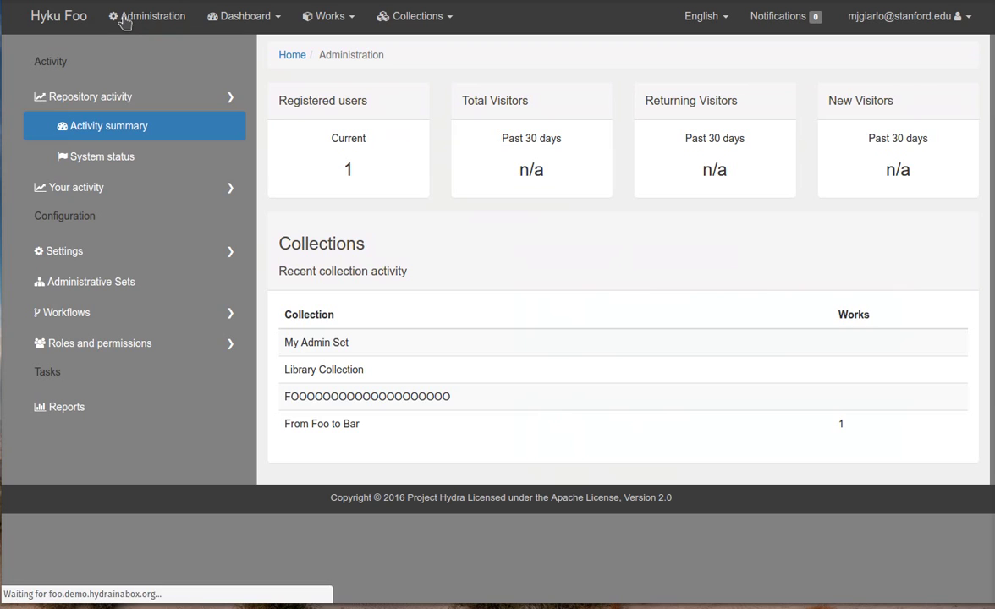
pyautogui.click(168, 258)
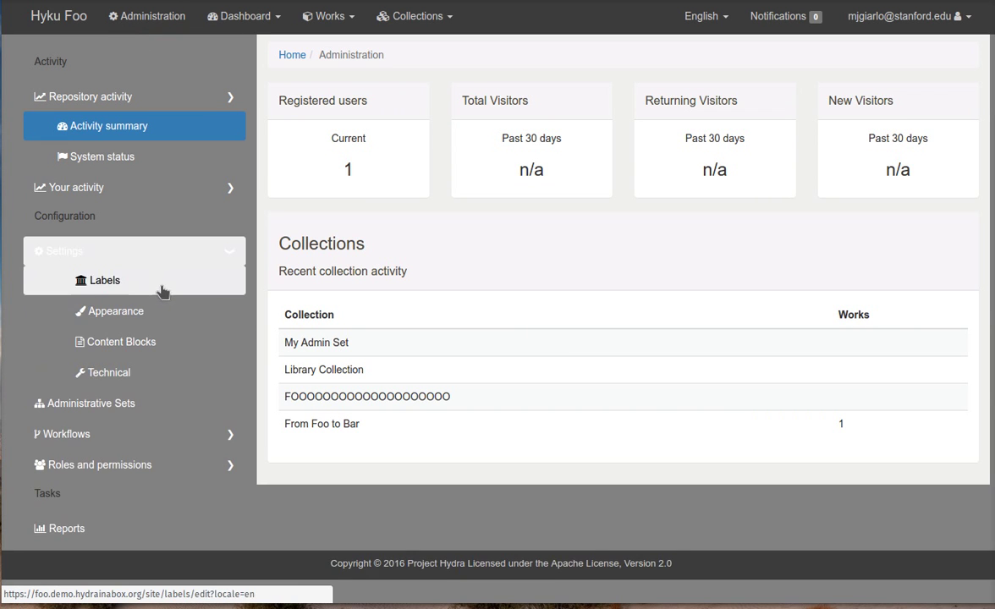
pyautogui.click(160, 317)
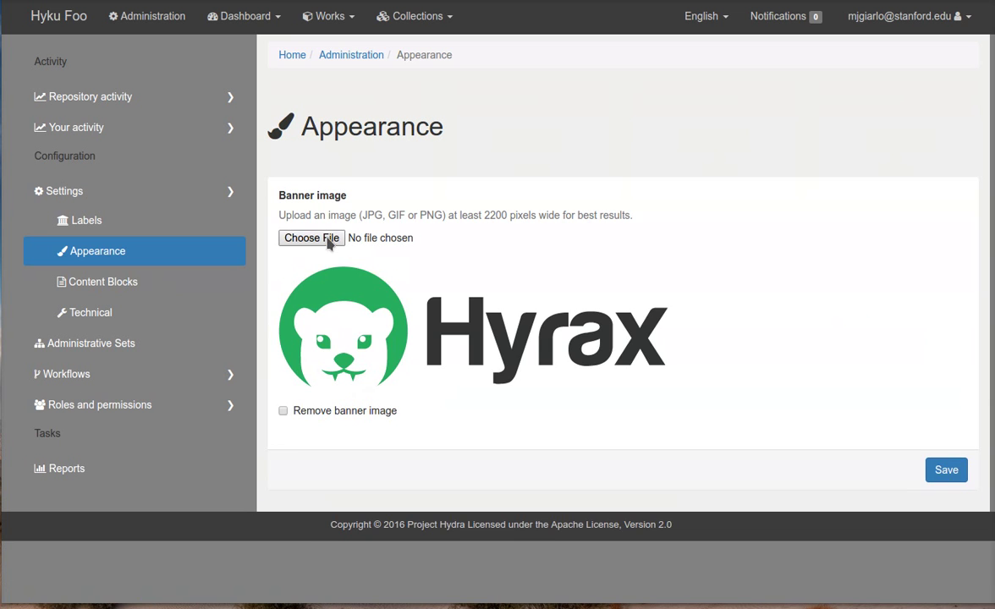
pyautogui.click(329, 240)
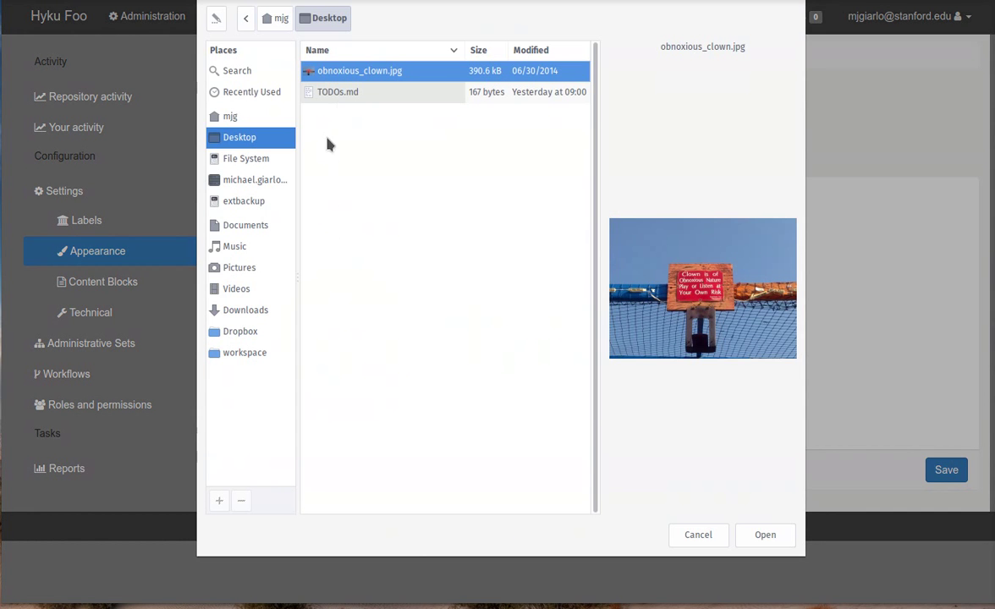
pyautogui.click(765, 535)
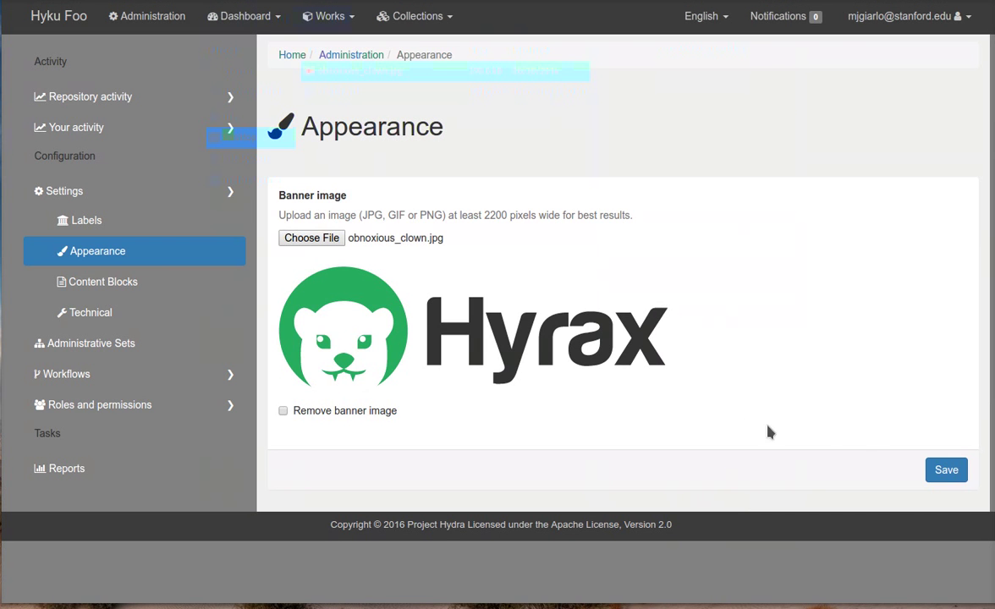
pyautogui.click(945, 470)
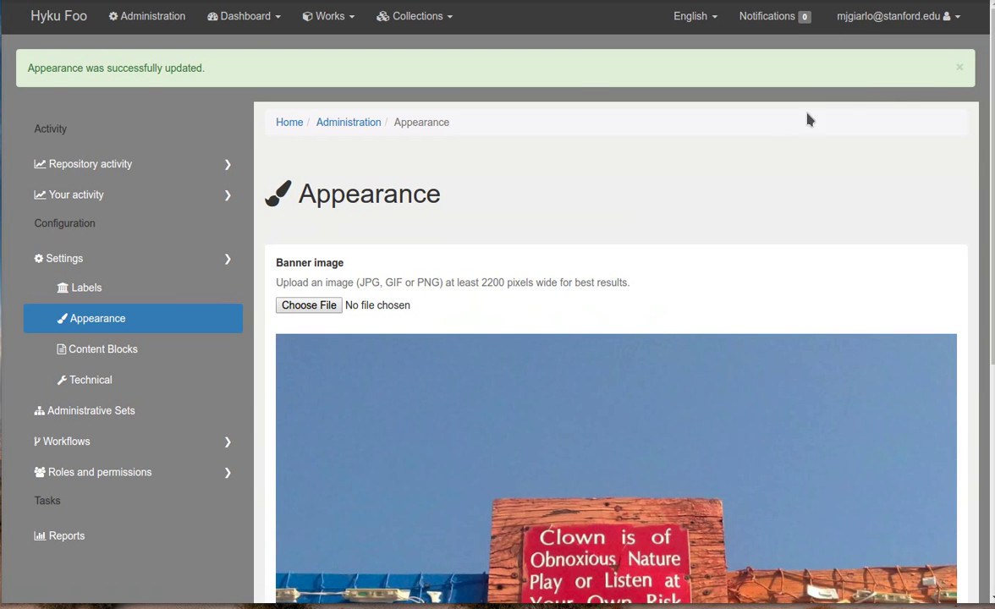
pyautogui.click(958, 71)
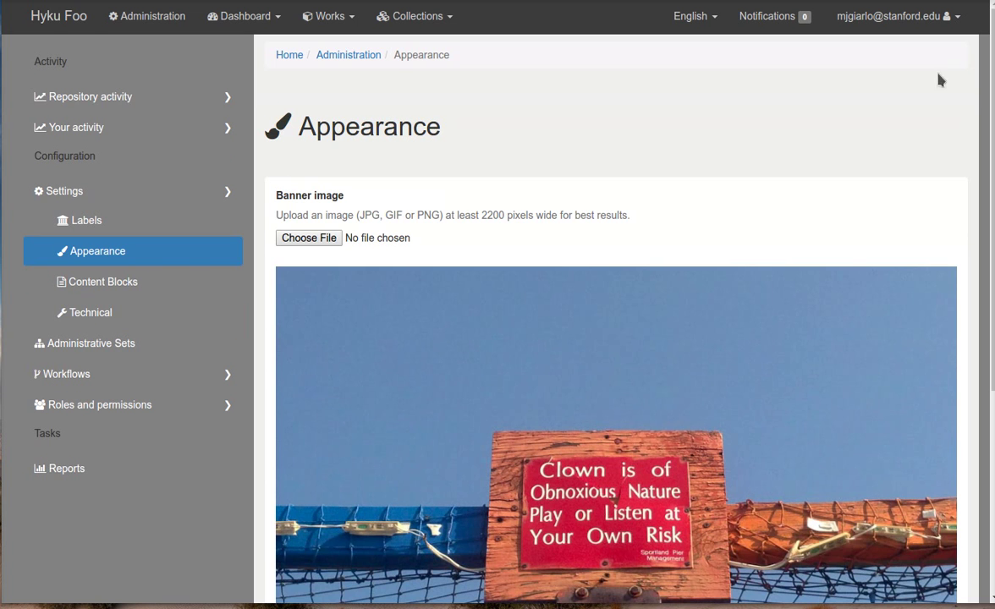
pyautogui.click(49, 14)
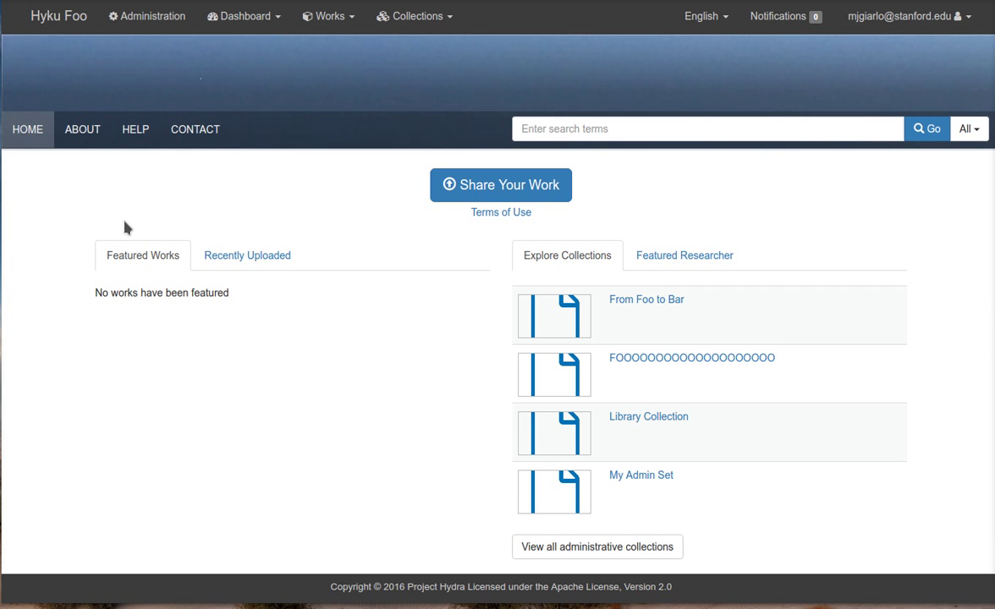
# Open the Administrative Sets list and sort it by title descending, date created, creator, and finally number of works ascending.
pyautogui.click(140, 19)
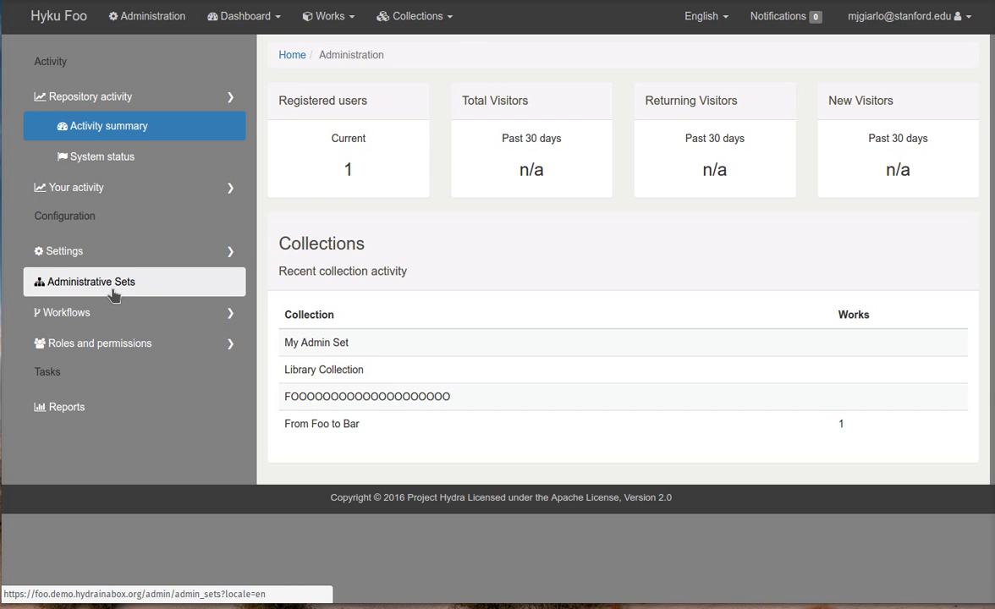
pyautogui.click(114, 294)
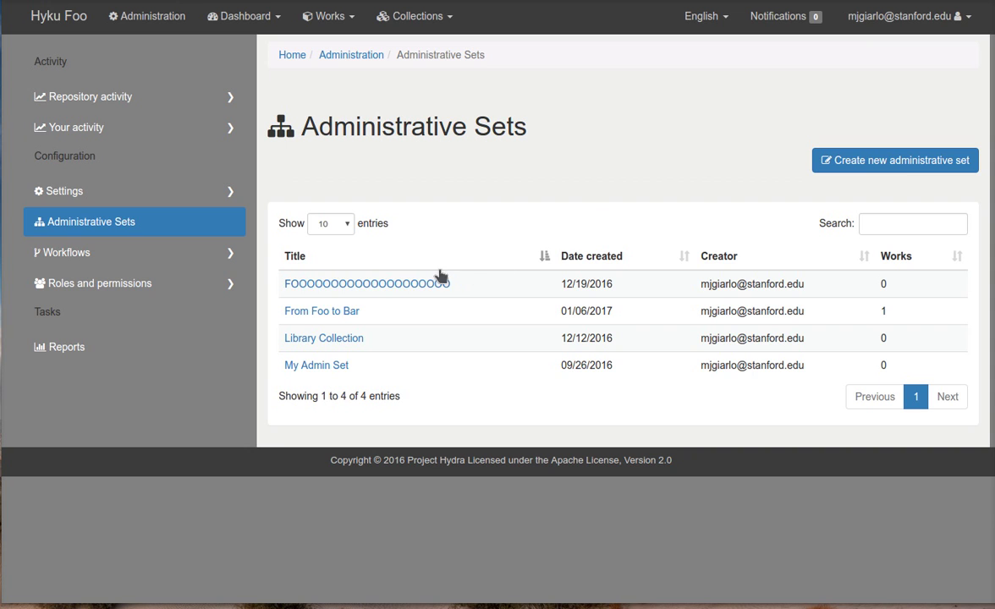
pyautogui.click(542, 256)
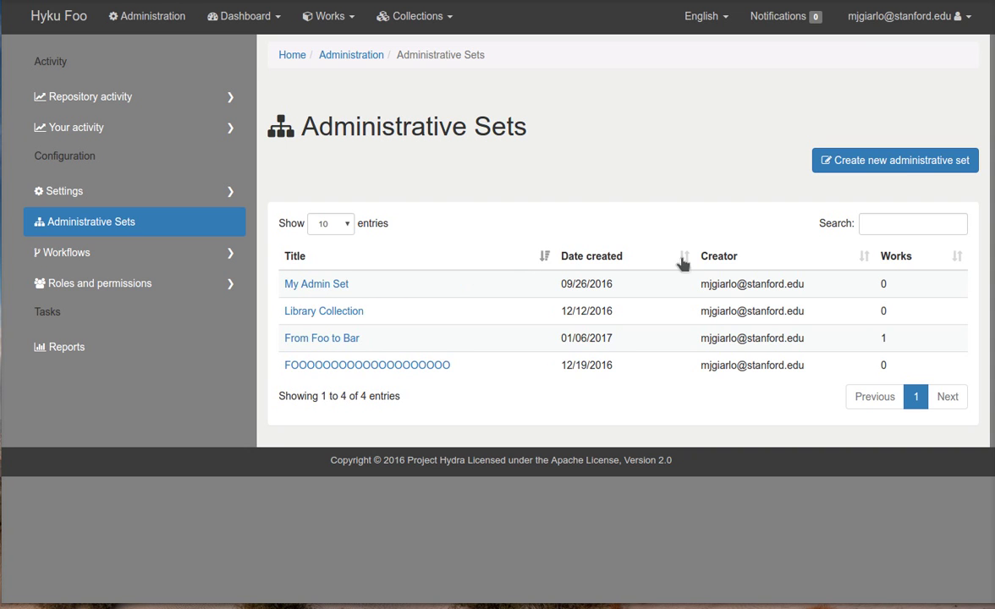
pyautogui.click(682, 257)
pyautogui.click(862, 256)
pyautogui.click(956, 256)
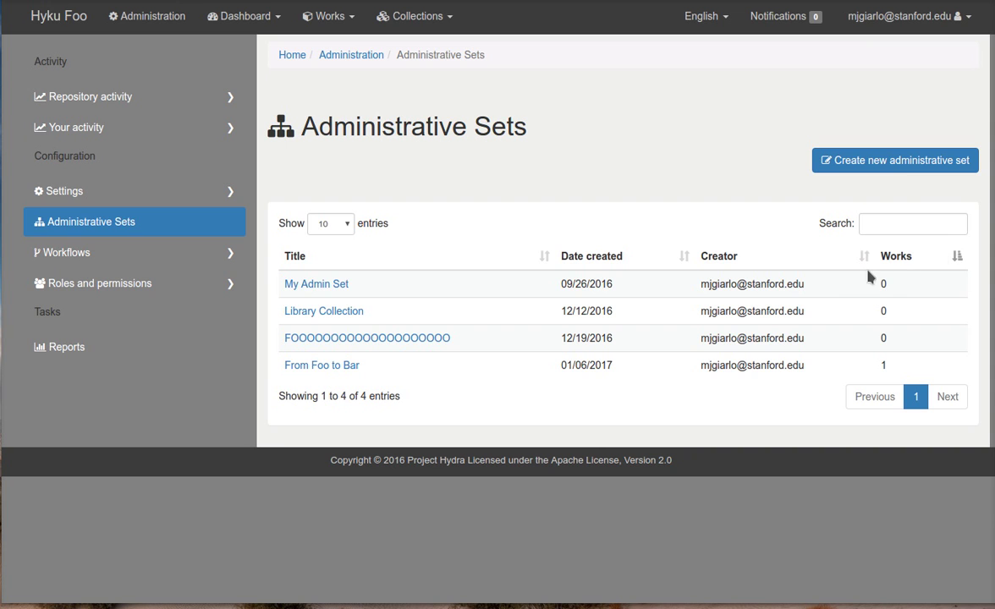
# Sort the administrative sets by number of works in descending order.
pyautogui.click(957, 256)
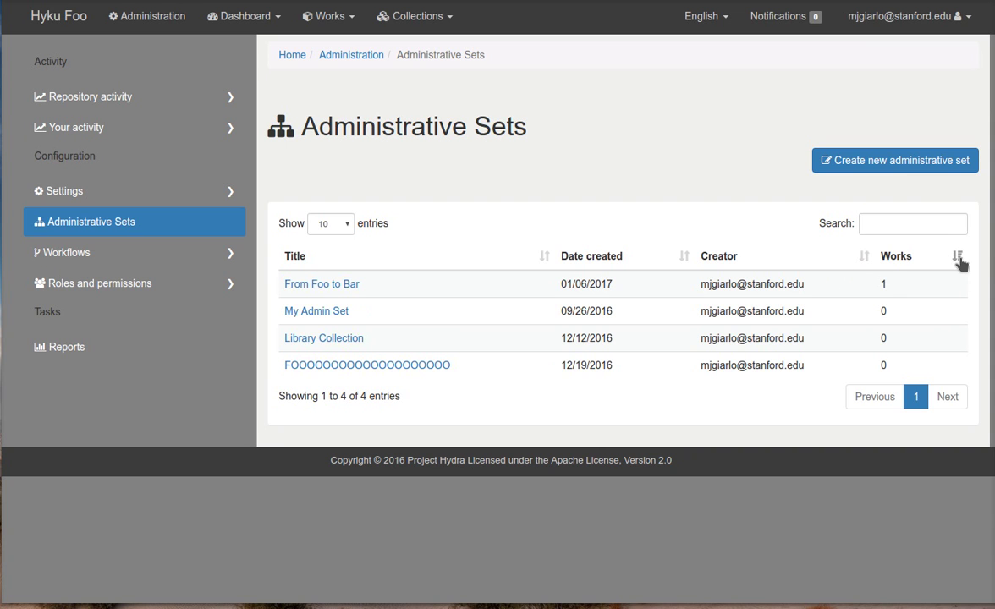
# Try to create an administrative set titled "A Cool AdminSet" with the abstract "Lorem ipsum yada yada." and return to the form.
pyautogui.click(871, 162)
pyautogui.click(478, 275)
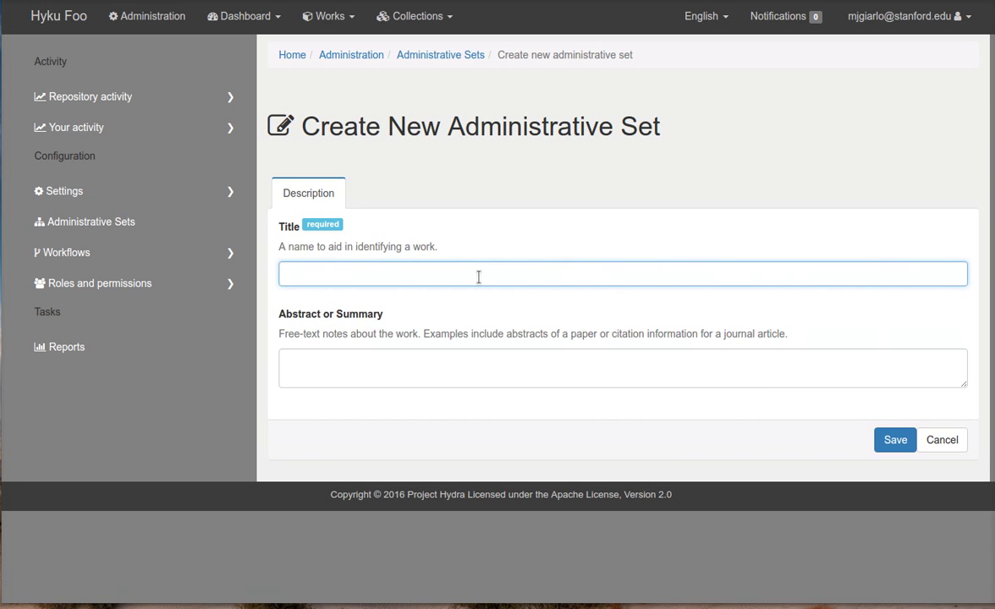
pyautogui.write('A Cool AdminSet')
pyautogui.click(423, 373)
pyautogui.write('Lorem ')
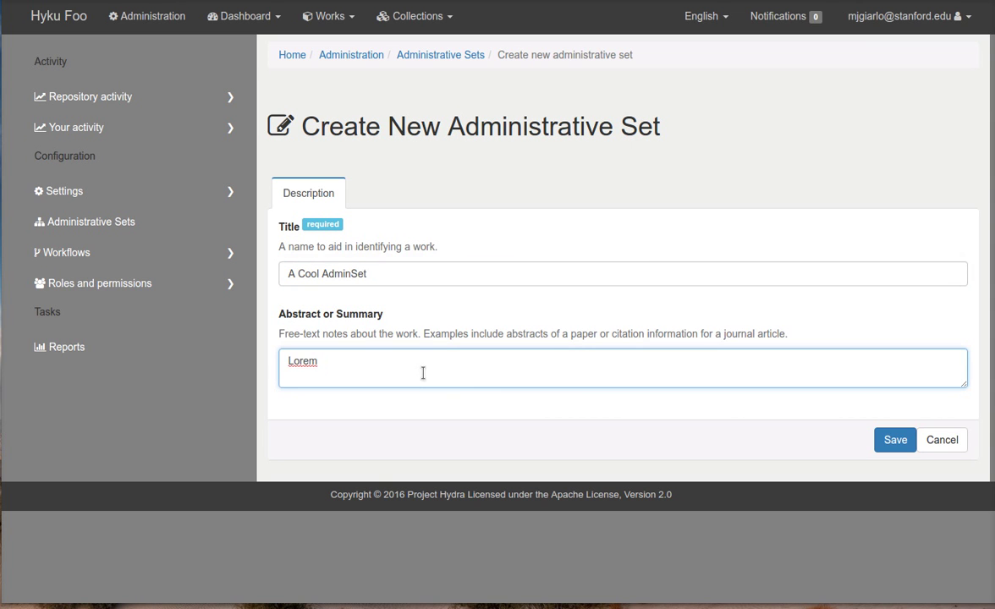
pyautogui.write('ipsum yada yada.')
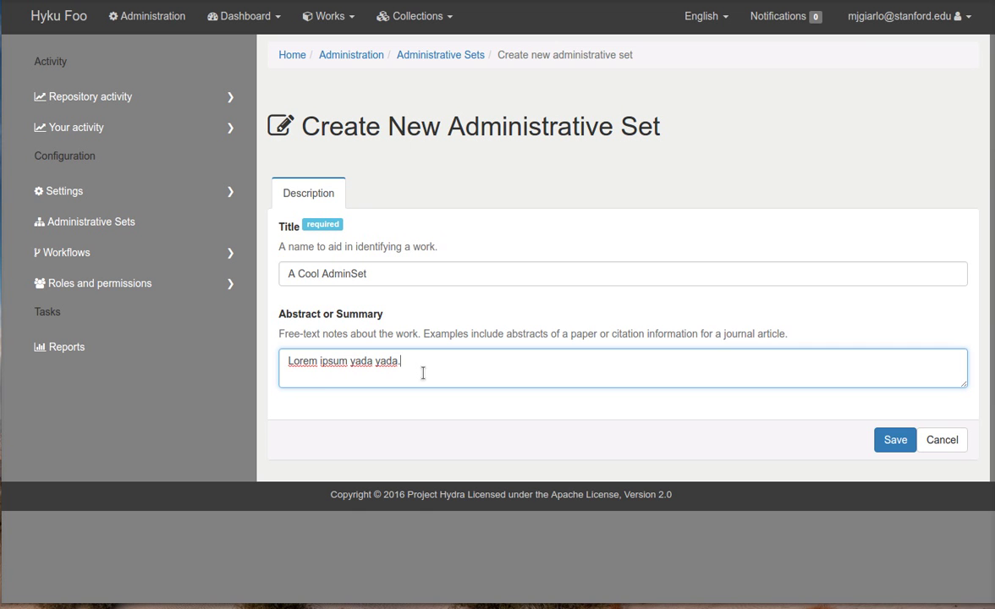
pyautogui.click(875, 441)
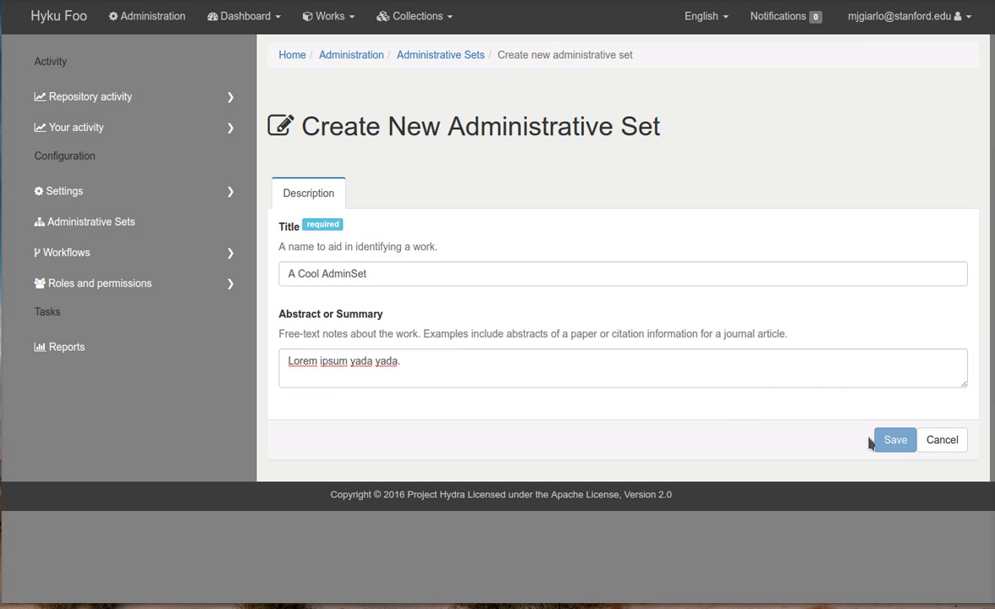
pyautogui.rightClick(132, 103)
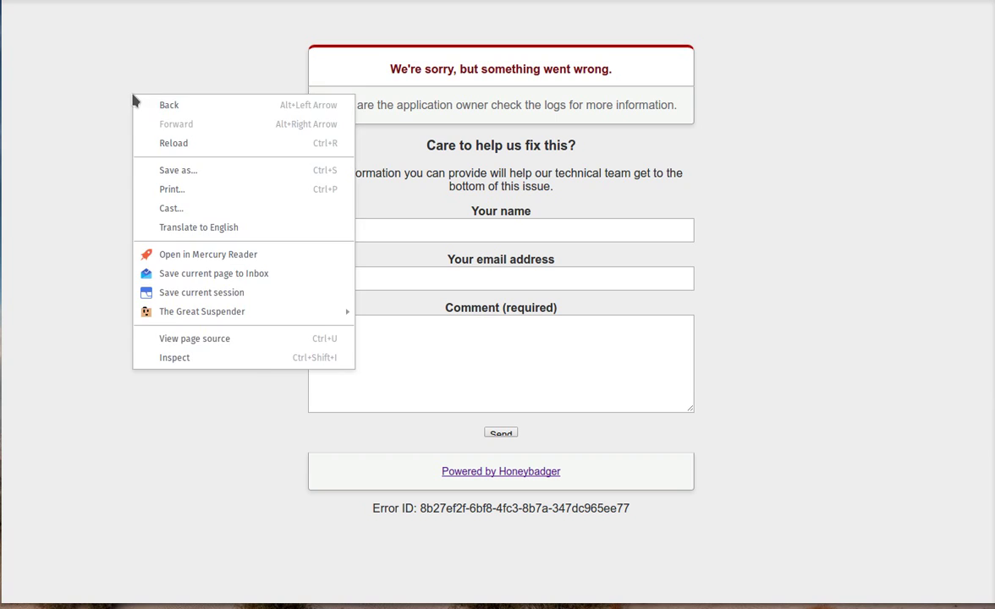
pyautogui.click(145, 98)
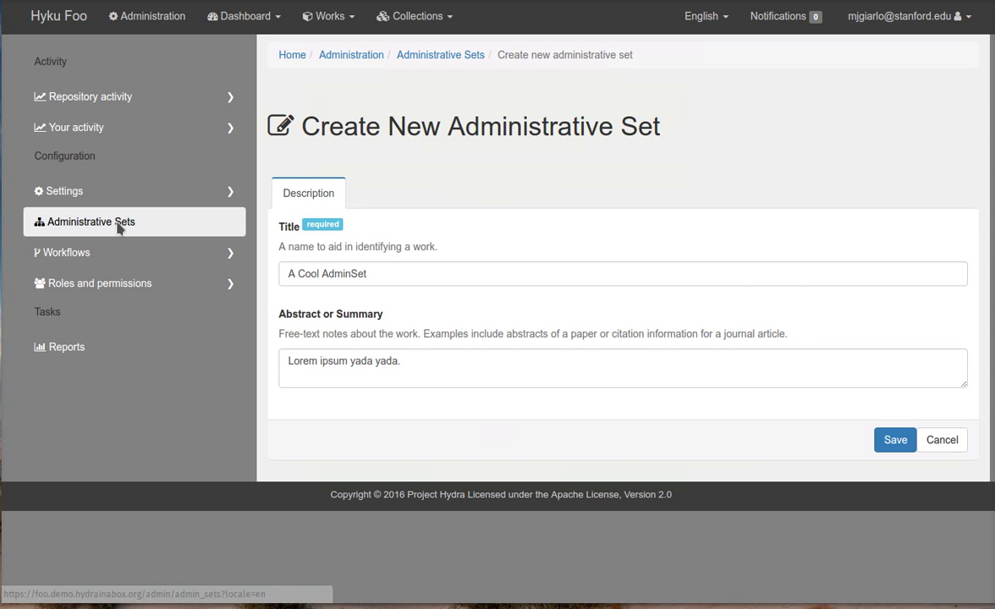
# Open the "From Foo to Bar" administrative set from the Administrative Sets list and start editing it.
pyautogui.click(61, 223)
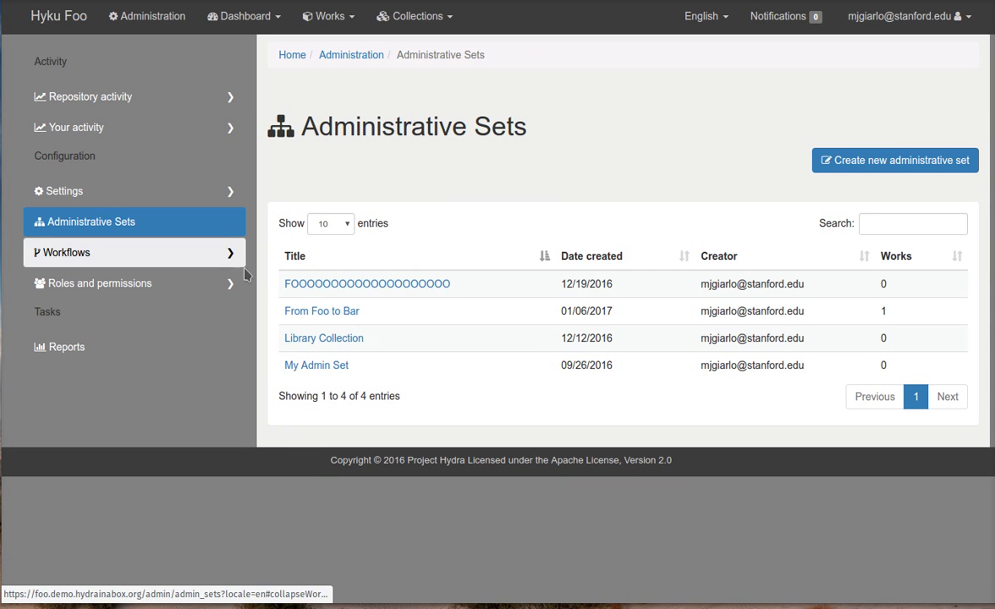
pyautogui.click(332, 313)
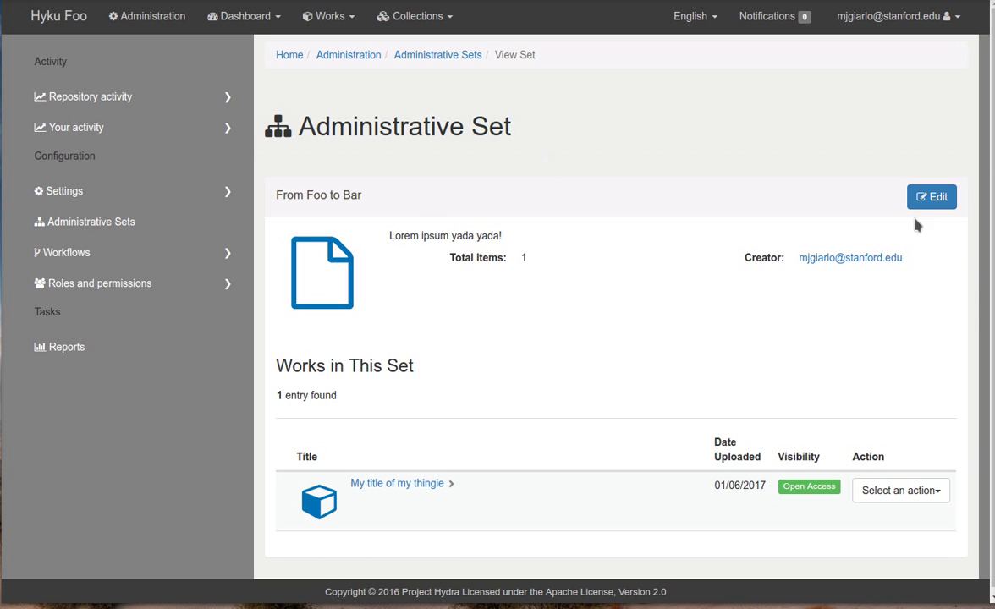
pyautogui.click(926, 197)
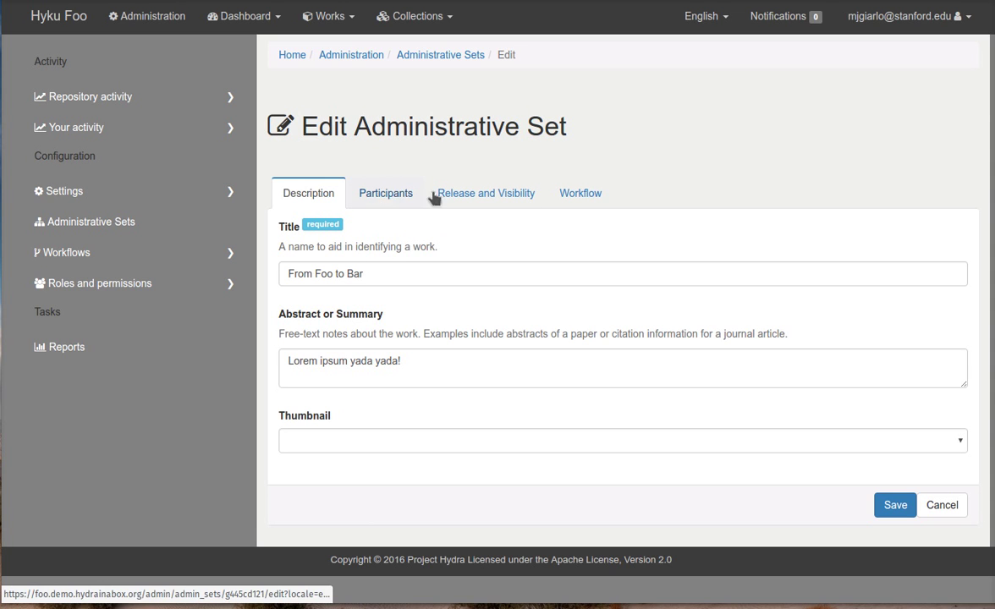
# Review the set's participants, including the managers, depositors and viewers sections and the group, user and role selectors.
pyautogui.click(379, 195)
pyautogui.scroll(-1, 782, 207)
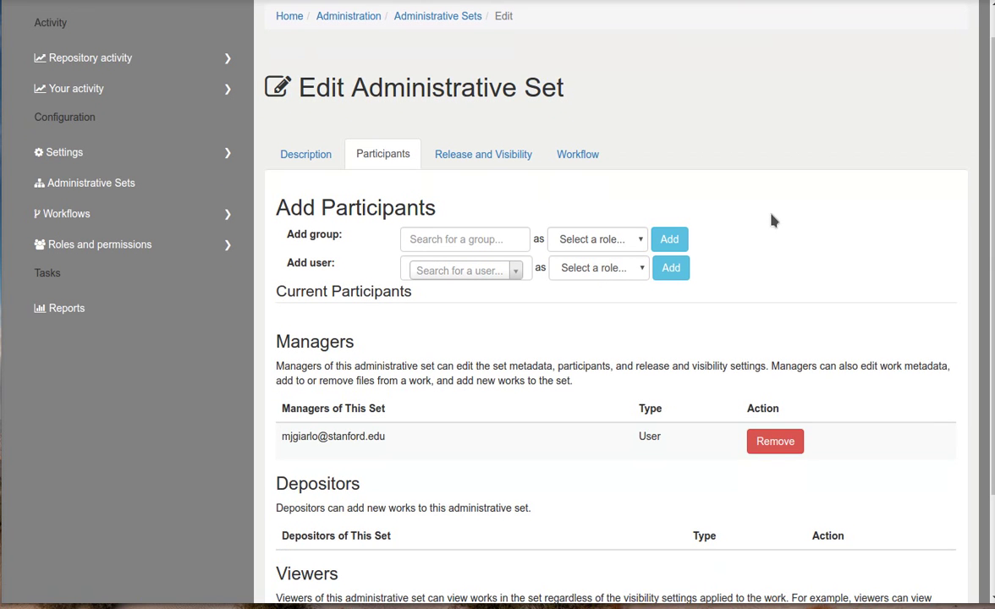
pyautogui.scroll(-3, 767, 219)
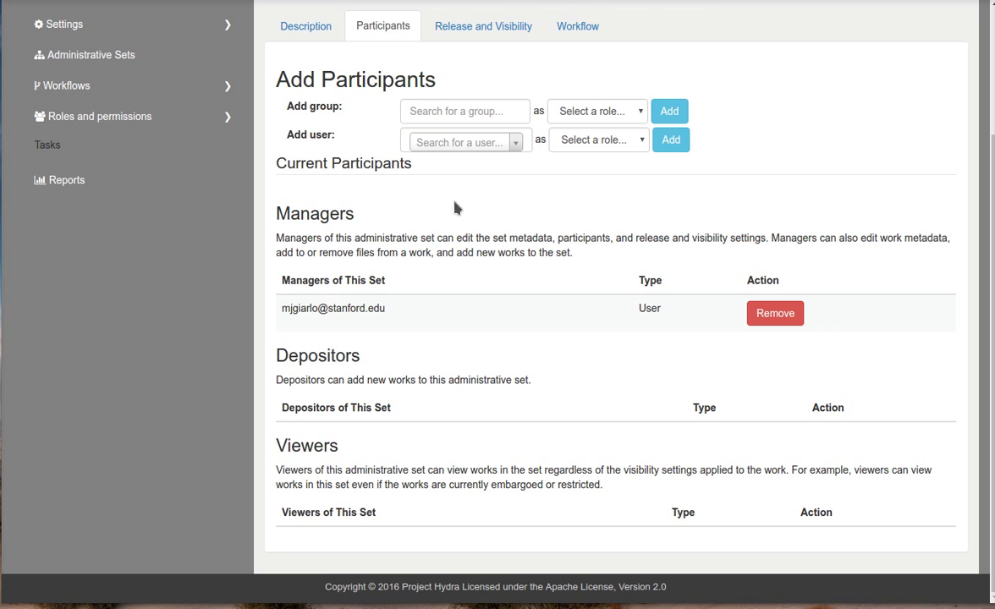
pyautogui.click(477, 113)
pyautogui.click(473, 142)
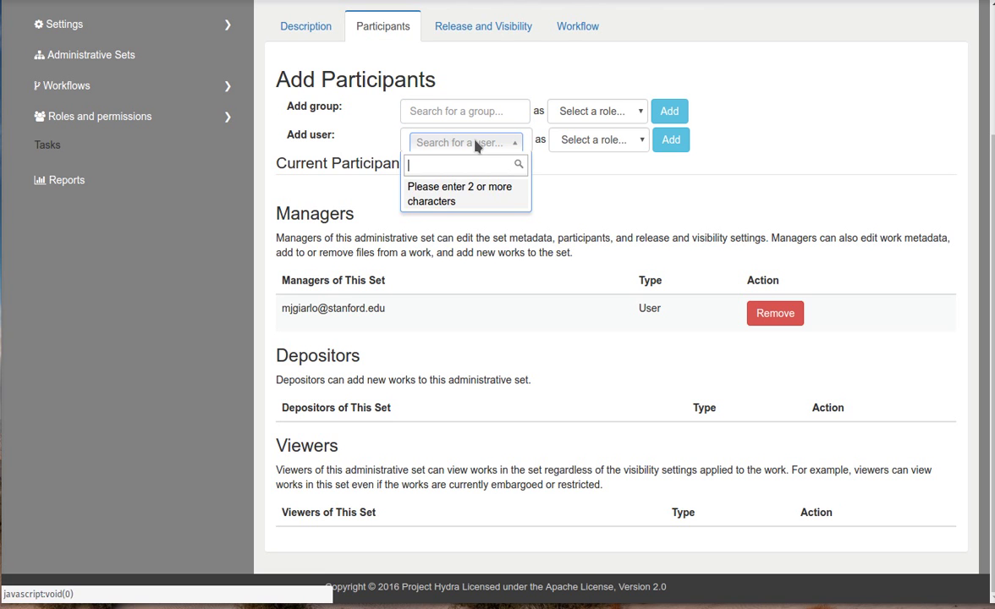
pyautogui.click(594, 111)
pyautogui.click(595, 108)
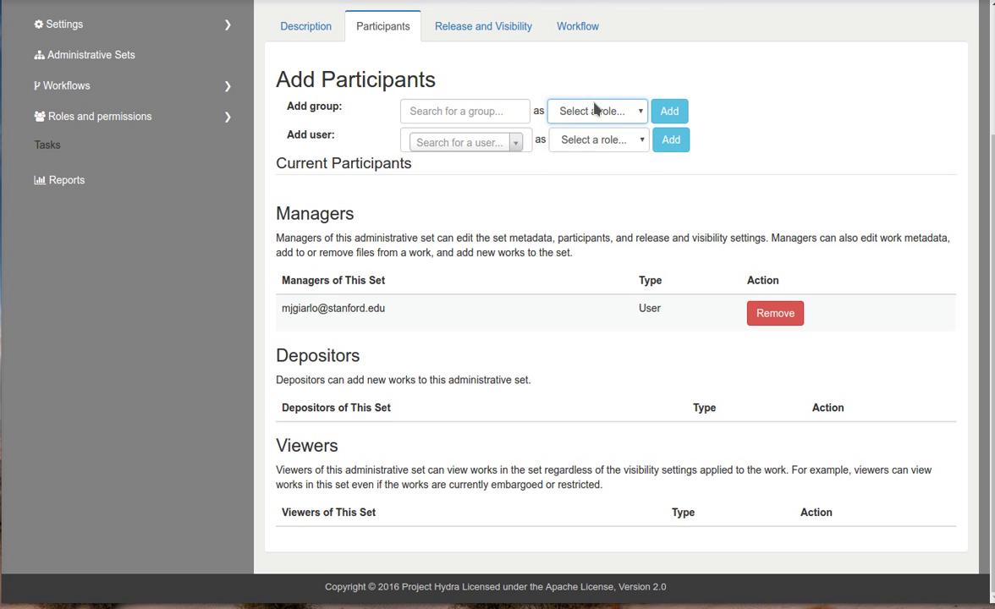
pyautogui.click(596, 141)
pyautogui.click(577, 113)
# Try the Varies release option with an embargo period of 1 year after deposit, and switch the release back to No delay.
pyautogui.click(482, 26)
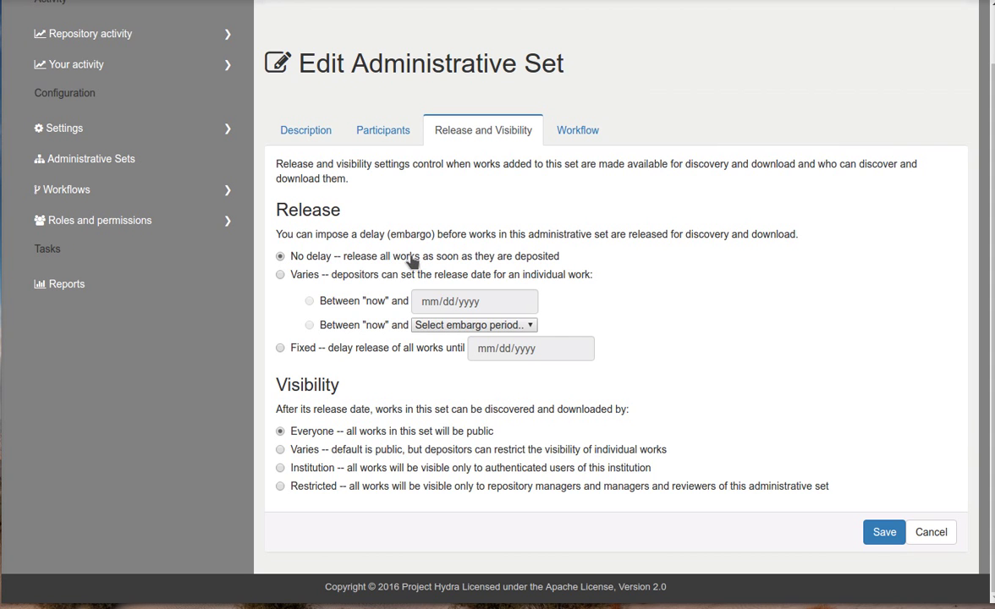
pyautogui.click(281, 277)
pyautogui.click(427, 302)
pyautogui.click(309, 326)
pyautogui.click(473, 325)
pyautogui.click(431, 364)
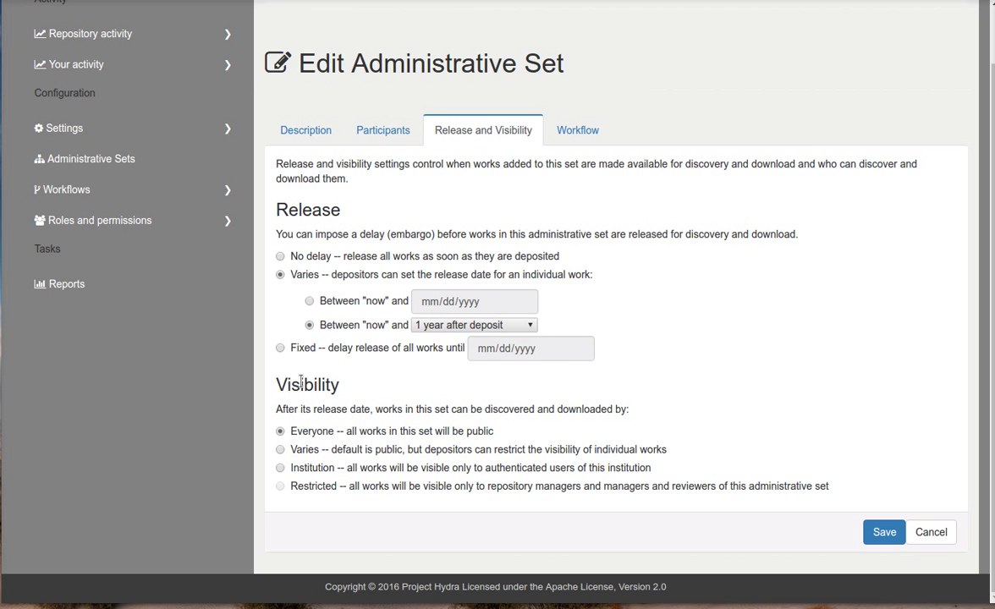
pyautogui.click(280, 256)
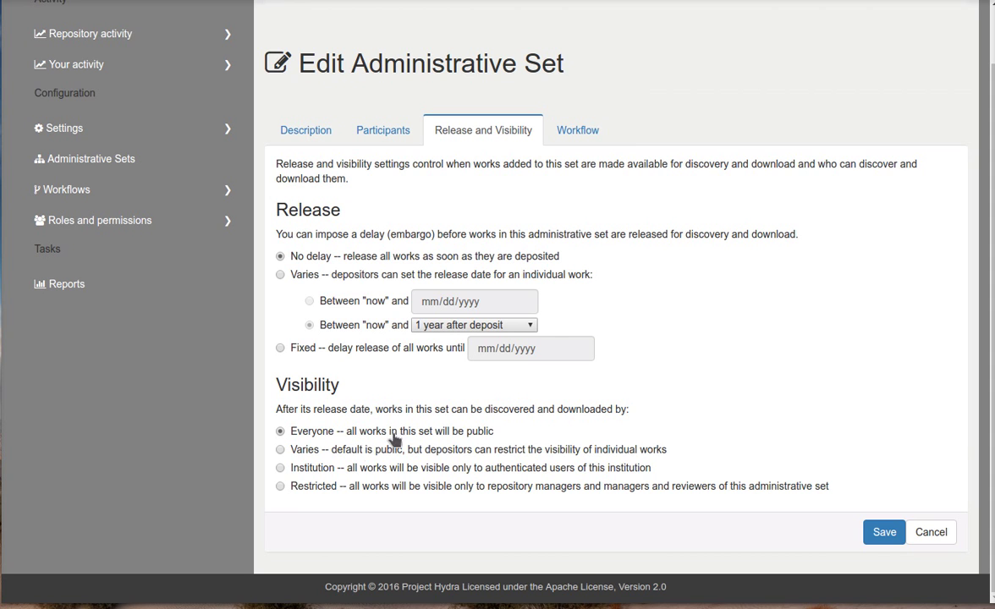
# Try the Restricted and Institution visibility options for the set and settle on Varies.
pyautogui.click(280, 486)
pyautogui.click(280, 467)
pyautogui.click(280, 449)
# Assign the One-step mediated deposit workflow to the administrative set, save it, and return to the set's description.
pyautogui.click(578, 135)
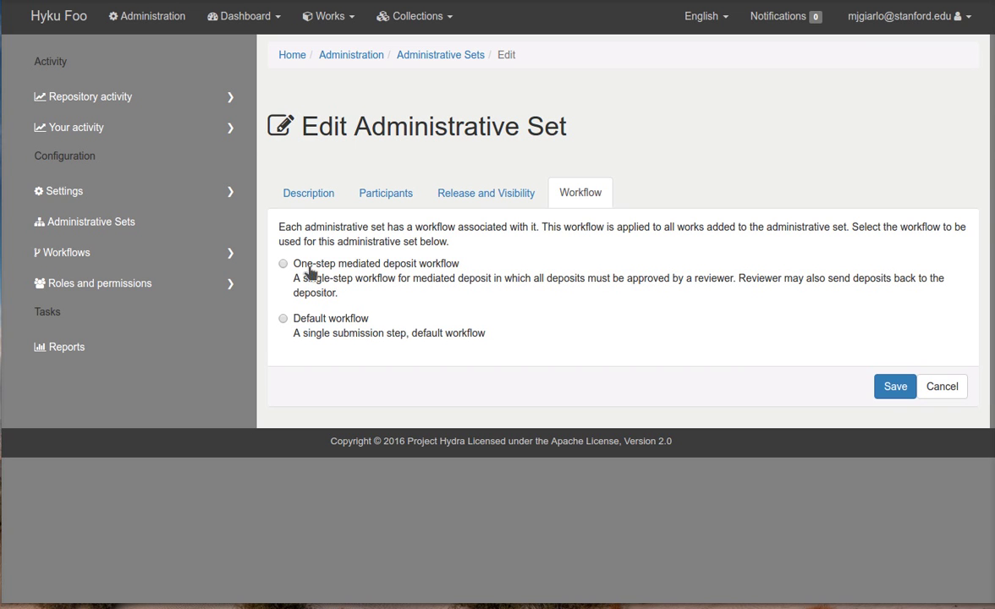
pyautogui.click(283, 265)
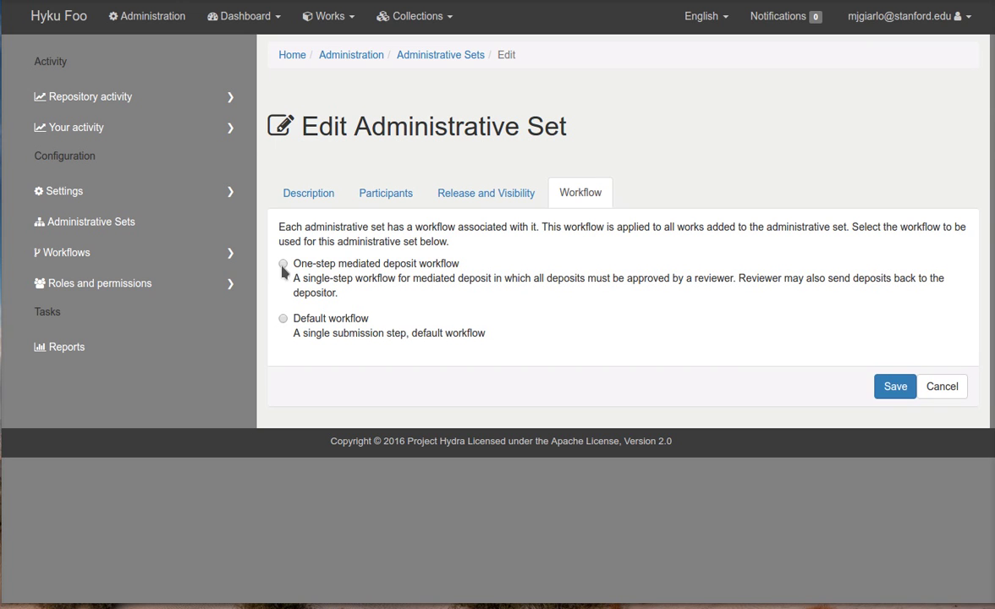
pyautogui.click(893, 388)
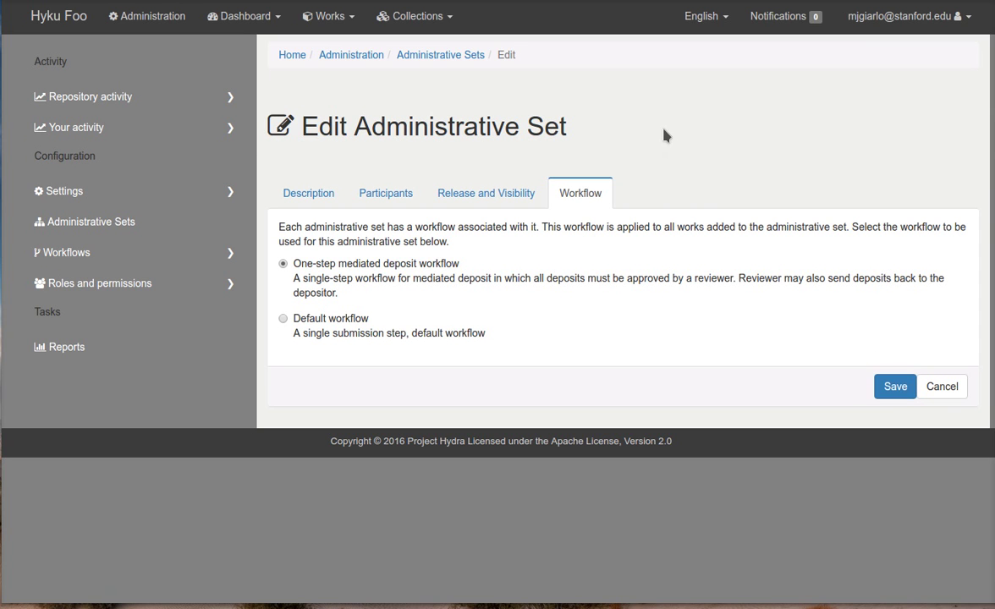
pyautogui.click(310, 196)
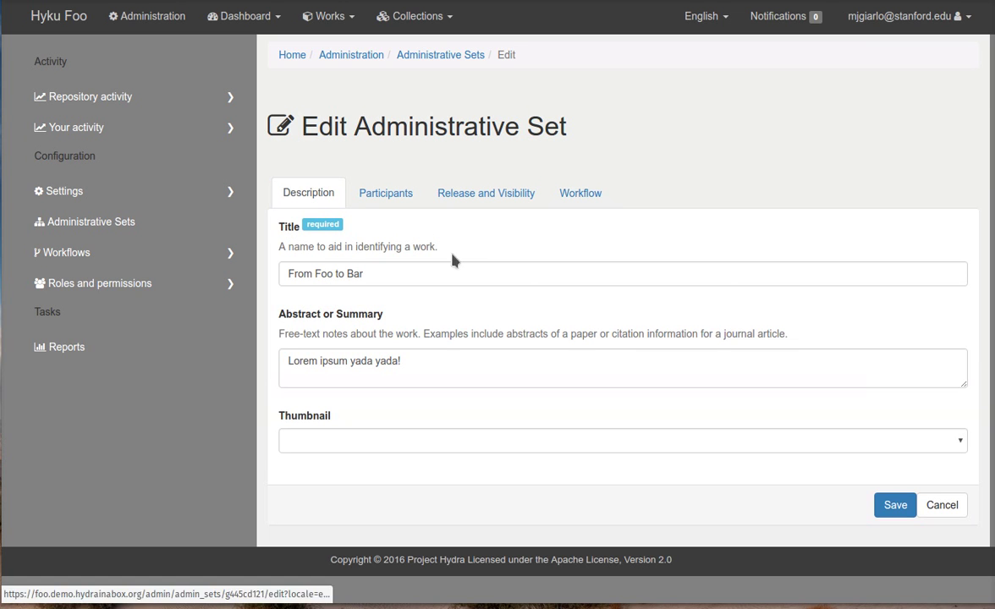